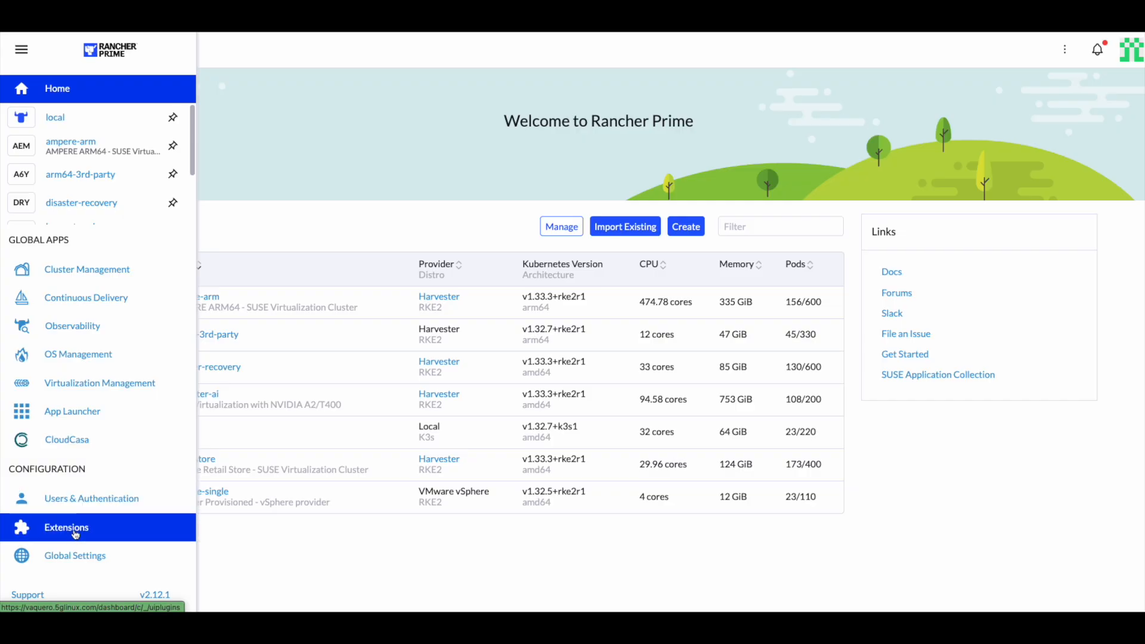
# Review the installed extensions and the CloudCasa extension's cluster list and API configuration
pyautogui.click(74, 534)
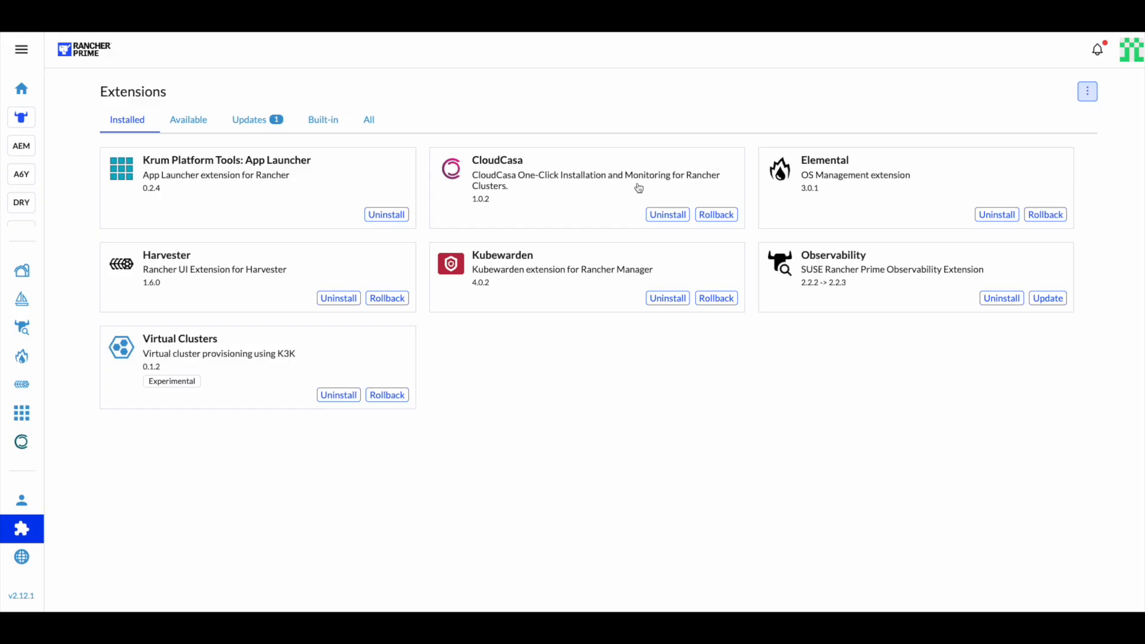
pyautogui.click(16, 450)
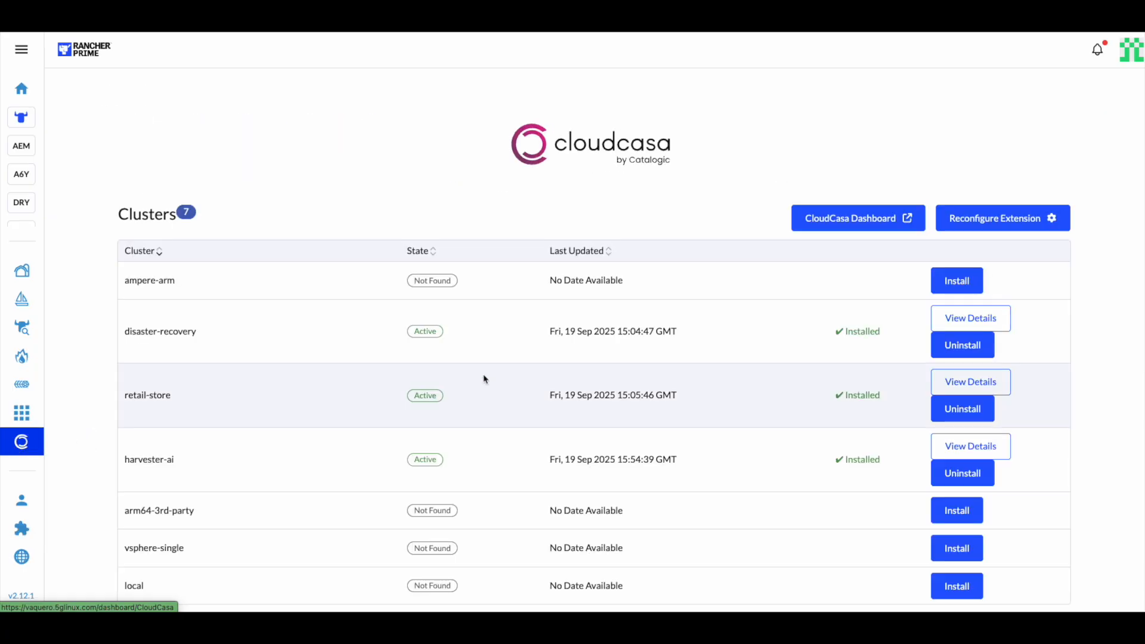
pyautogui.click(1020, 217)
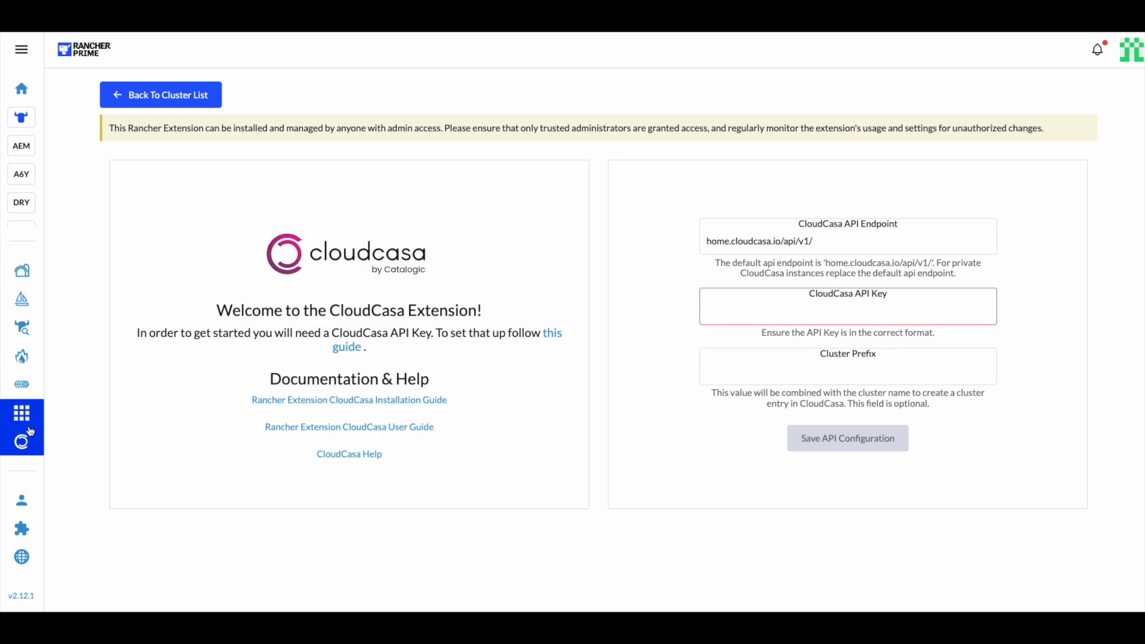
pyautogui.click(162, 95)
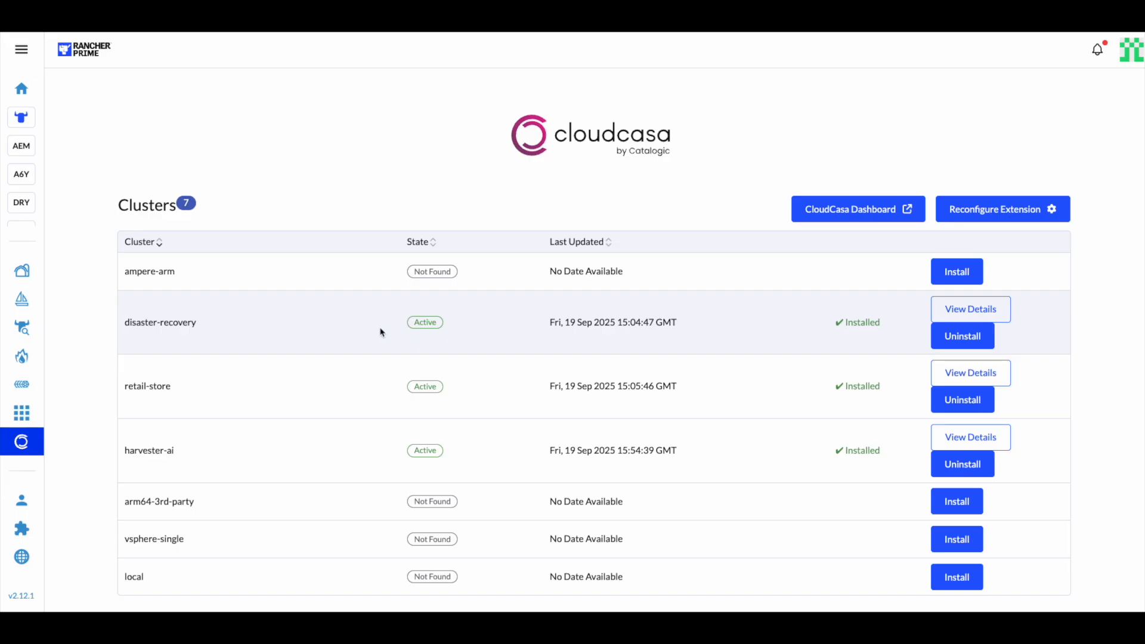
# Open the retail-store cluster's virtual machines list and return to the home page
pyautogui.click(21, 89)
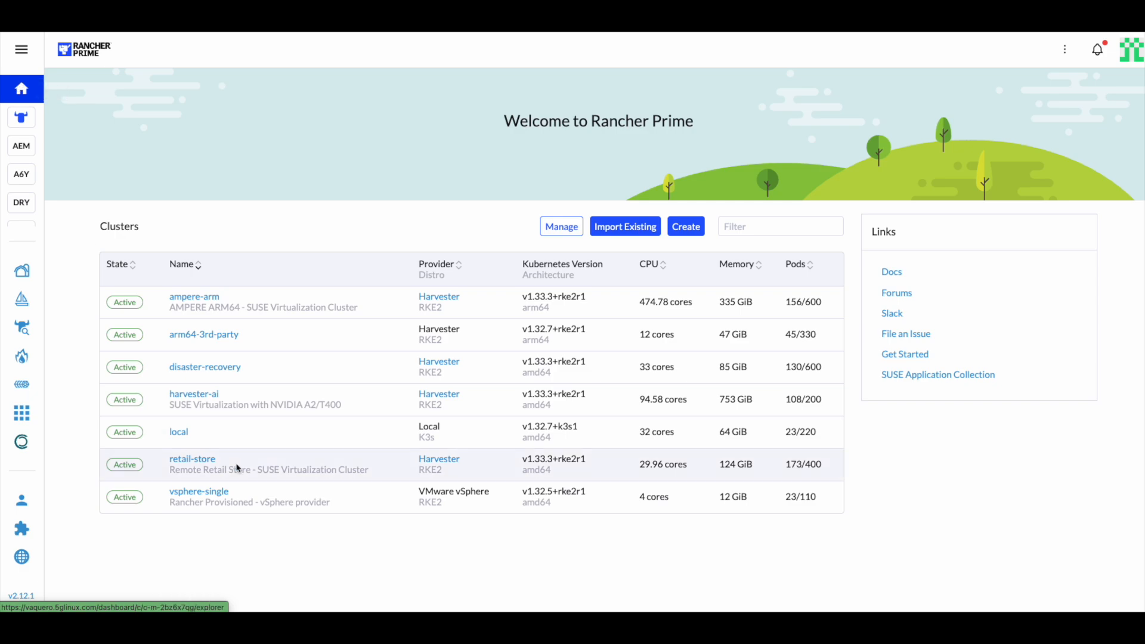
pyautogui.click(437, 461)
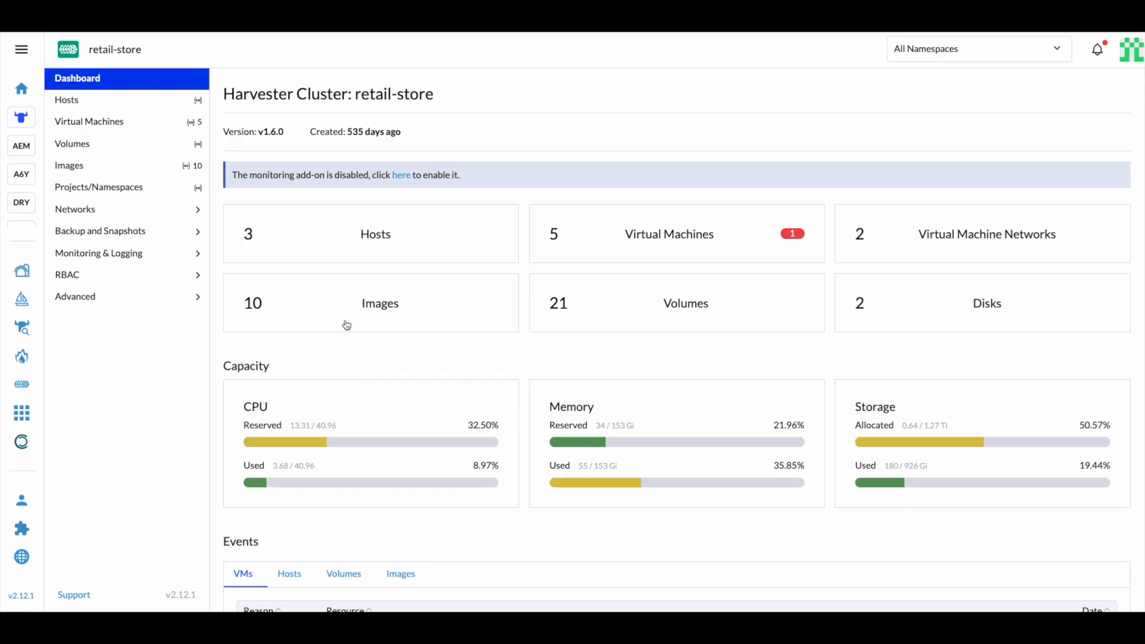
pyautogui.click(144, 132)
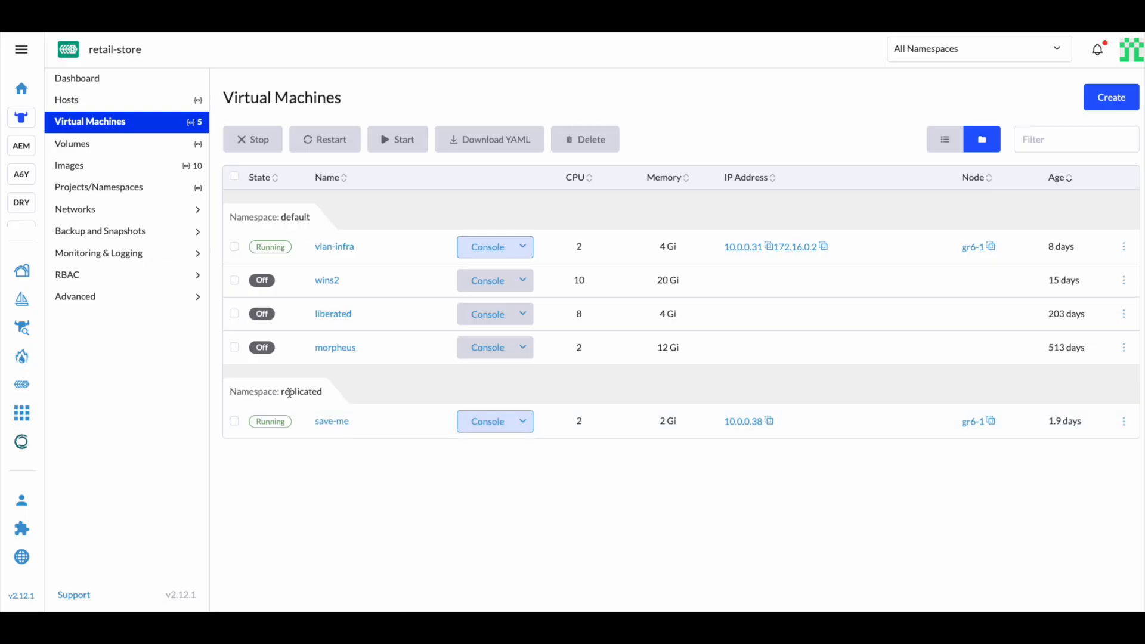
pyautogui.click(22, 88)
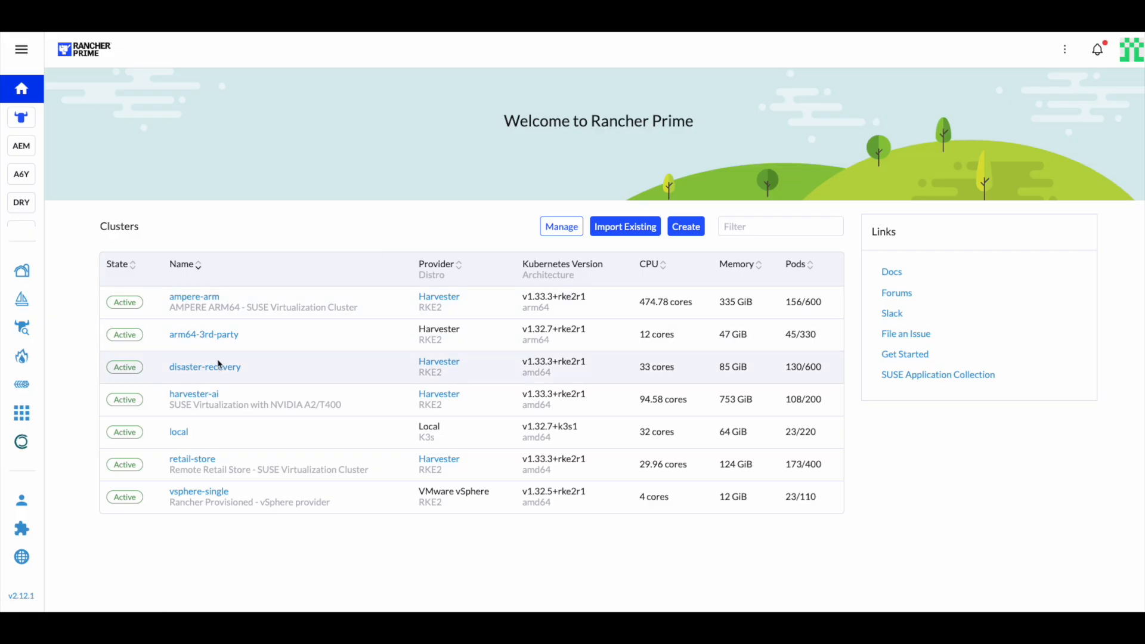
# Inspect the disaster-recovery cluster's virtual machines and projects/namespaces
pyautogui.click(442, 368)
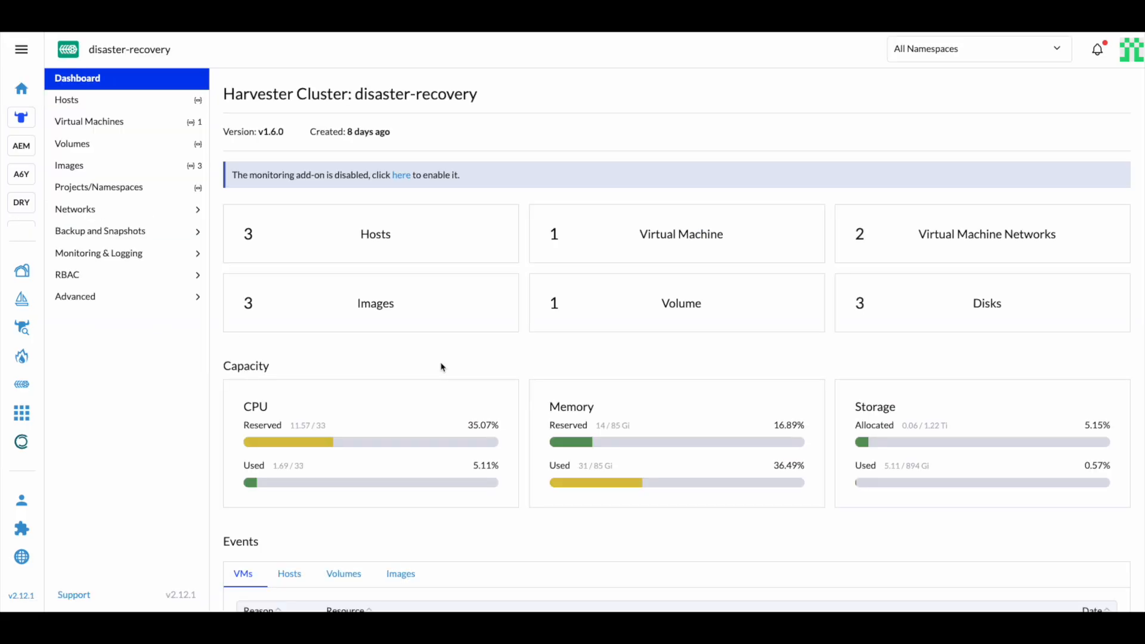
pyautogui.click(606, 240)
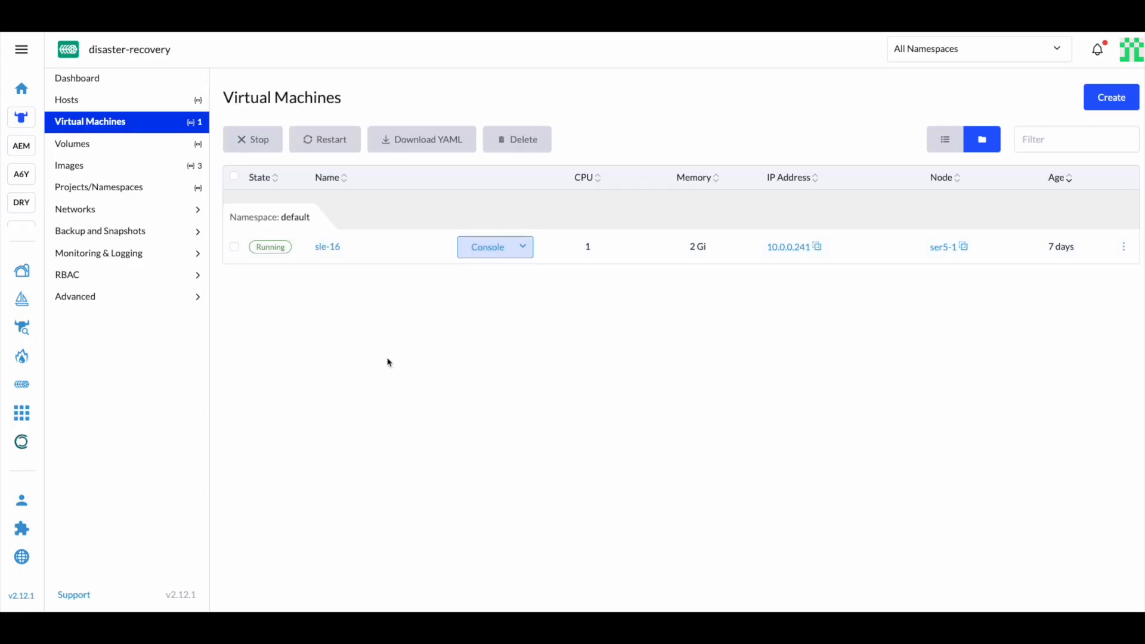
pyautogui.click(163, 190)
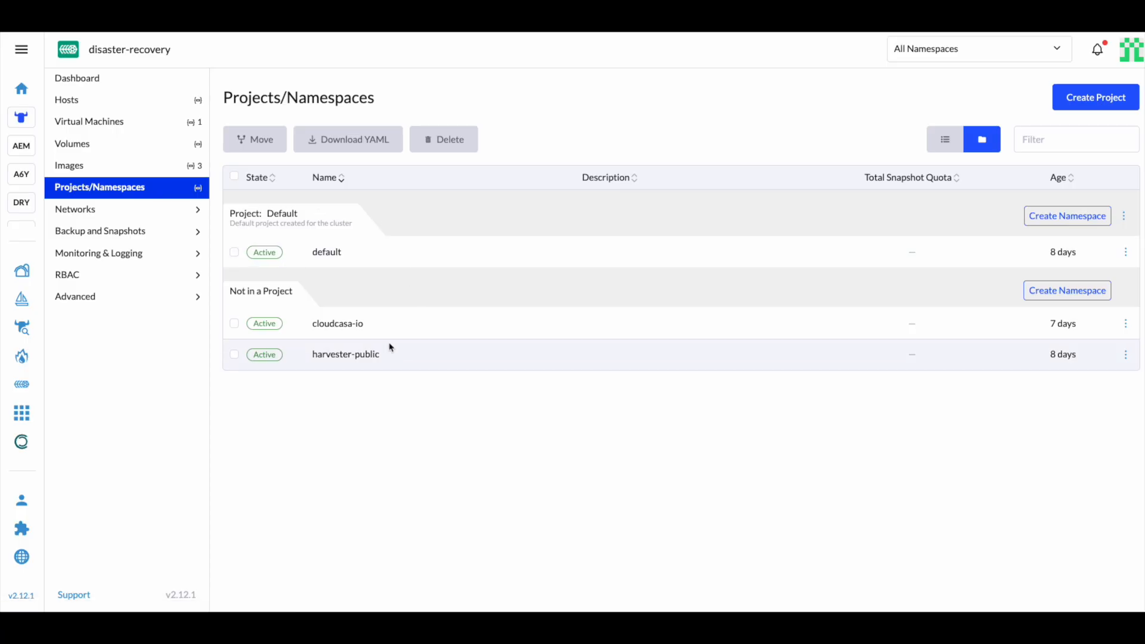
# Open the CloudCasa dashboard from the extension and go to the cluster Replication page
pyautogui.click(29, 445)
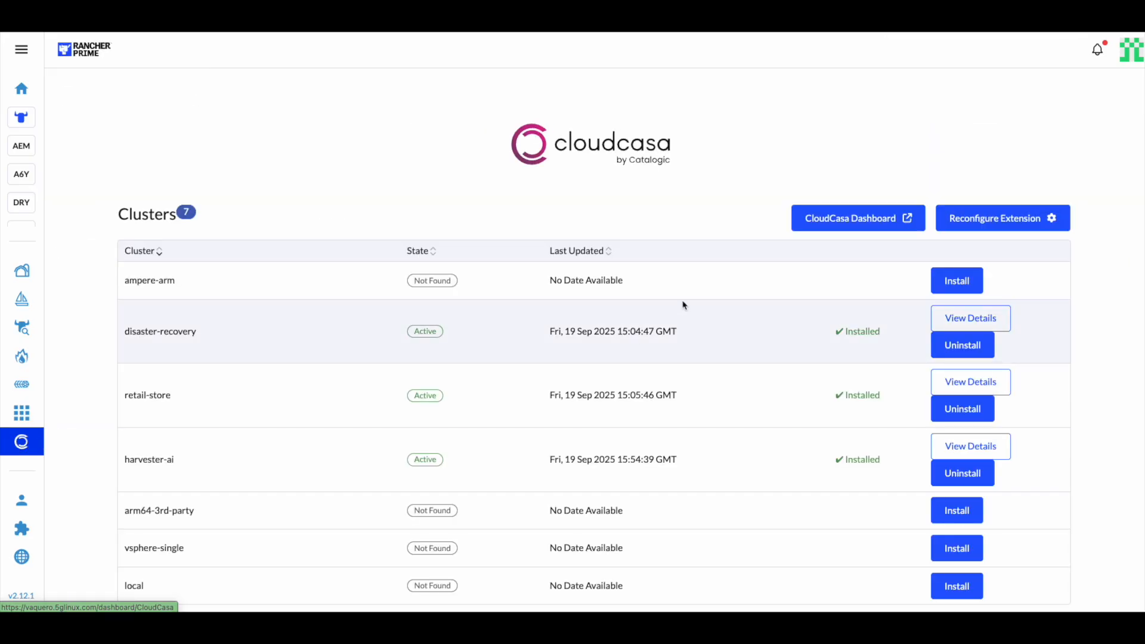
pyautogui.click(833, 219)
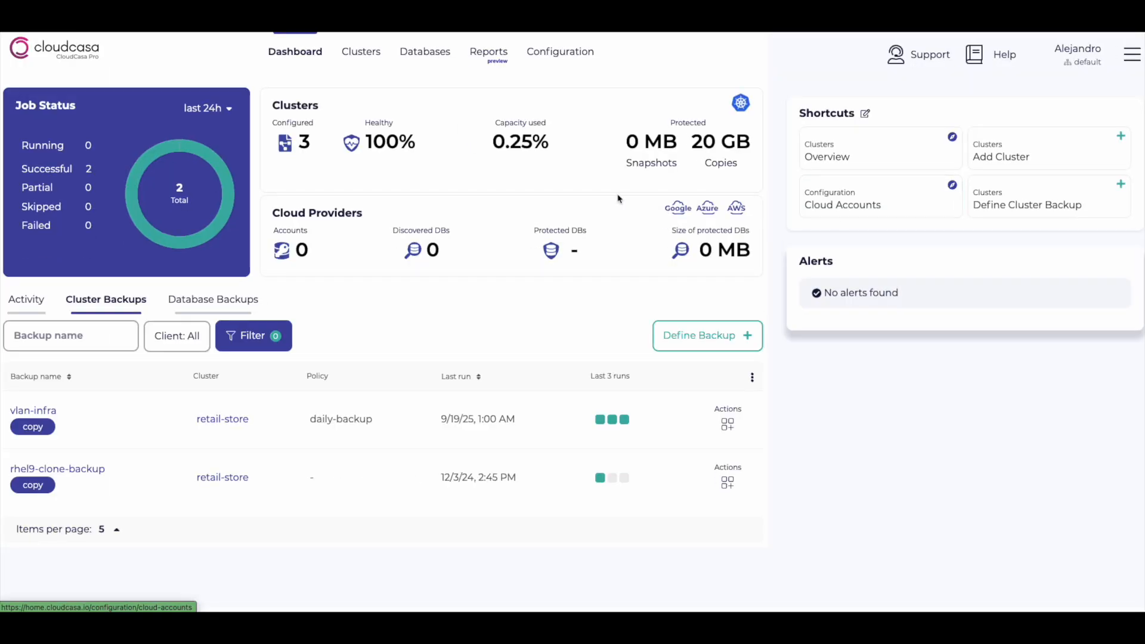
pyautogui.moveTo(384, 73)
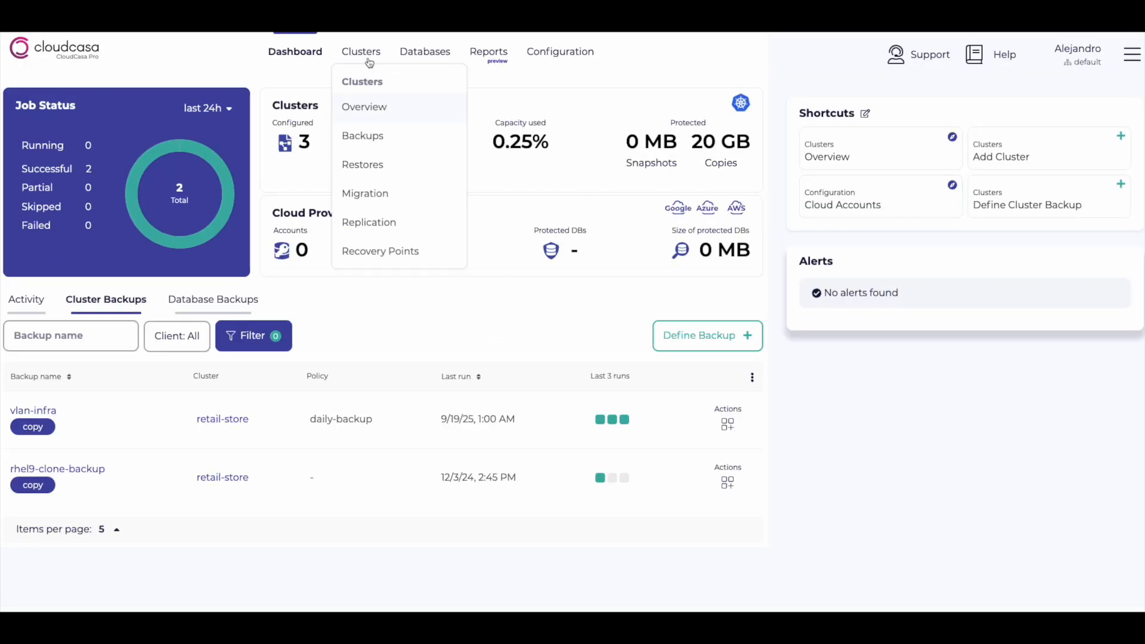
pyautogui.click(376, 229)
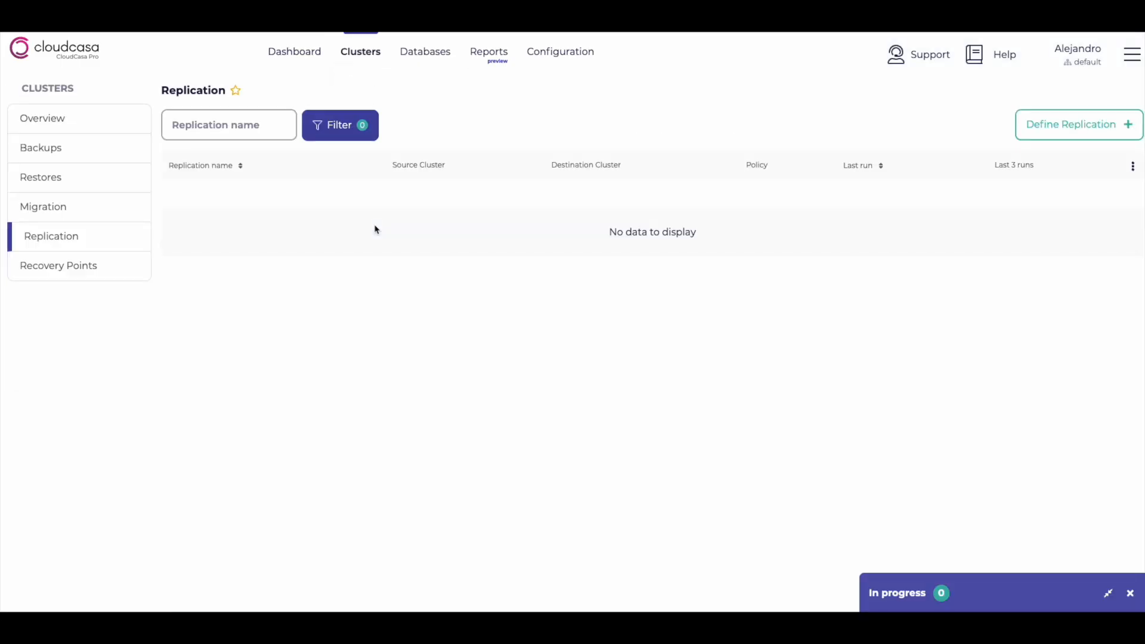
# Define a new replication with retail-store as the source cluster
pyautogui.click(1091, 132)
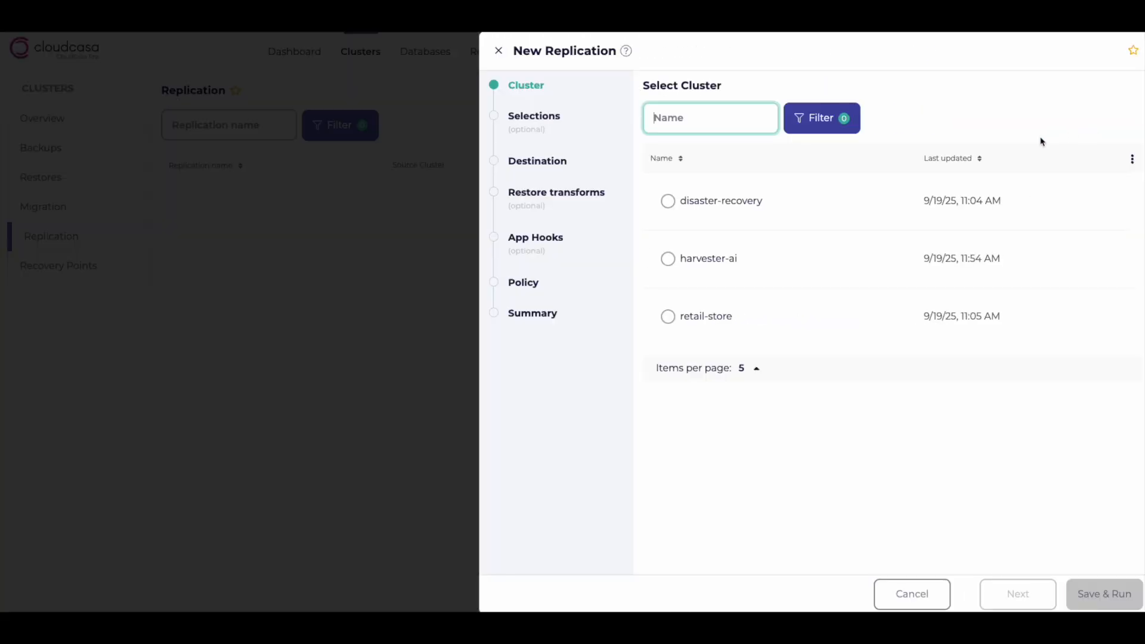
pyautogui.click(706, 317)
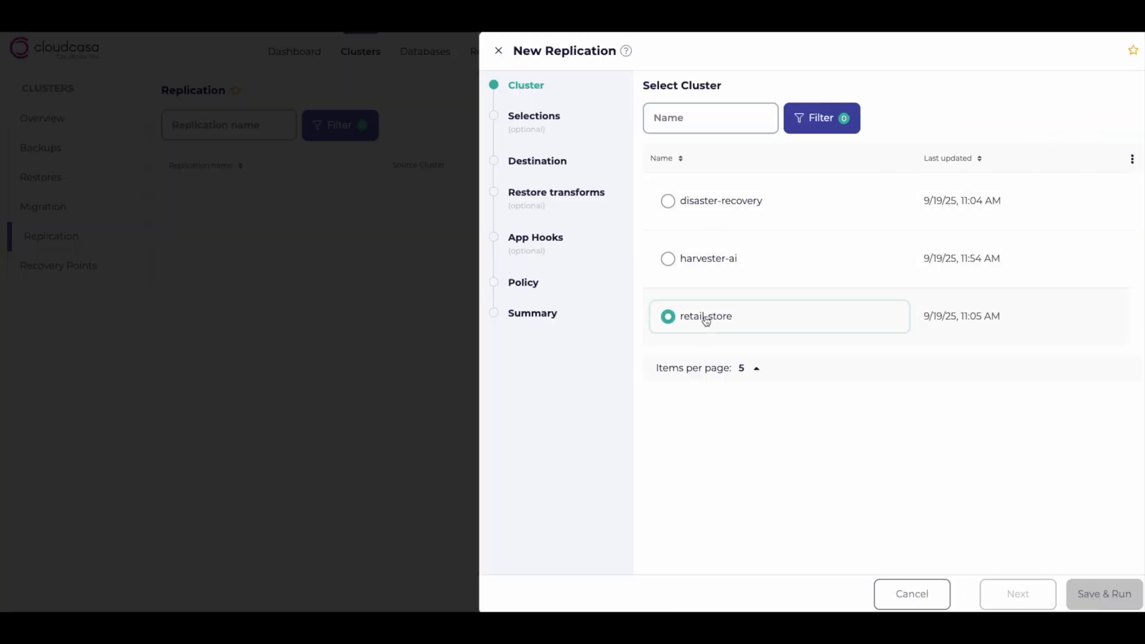
pyautogui.click(1016, 592)
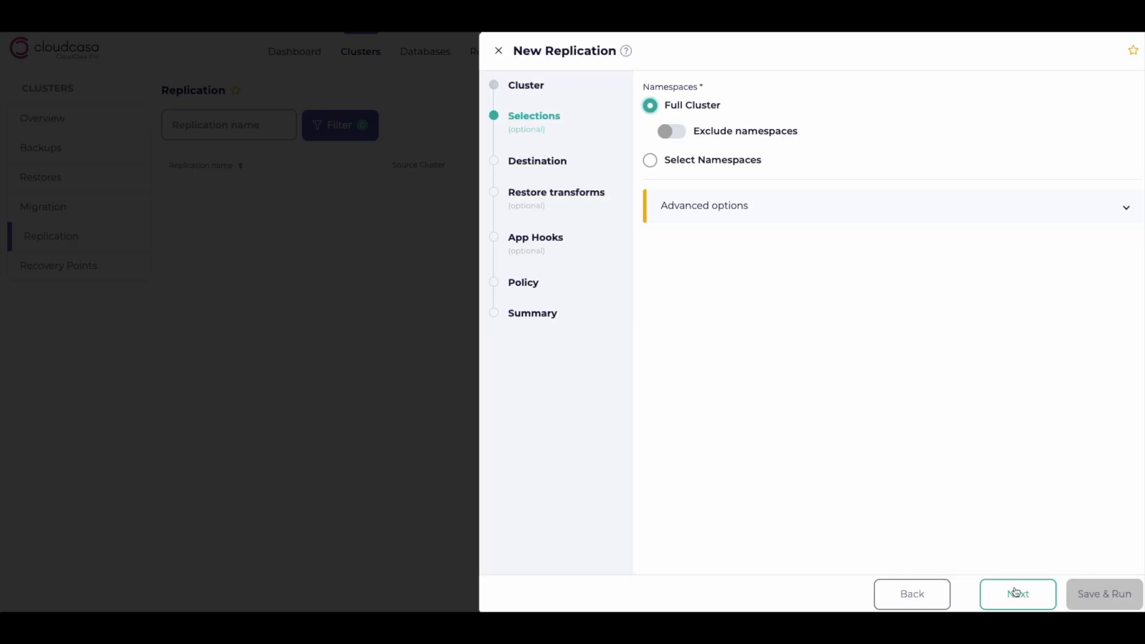
# Limit the replication to selected namespaces, searching for "rep" and choosing the replicated namespace
pyautogui.click(650, 161)
pyautogui.scroll(-3, 769, 268)
pyautogui.click(735, 167)
pyautogui.write('rep')
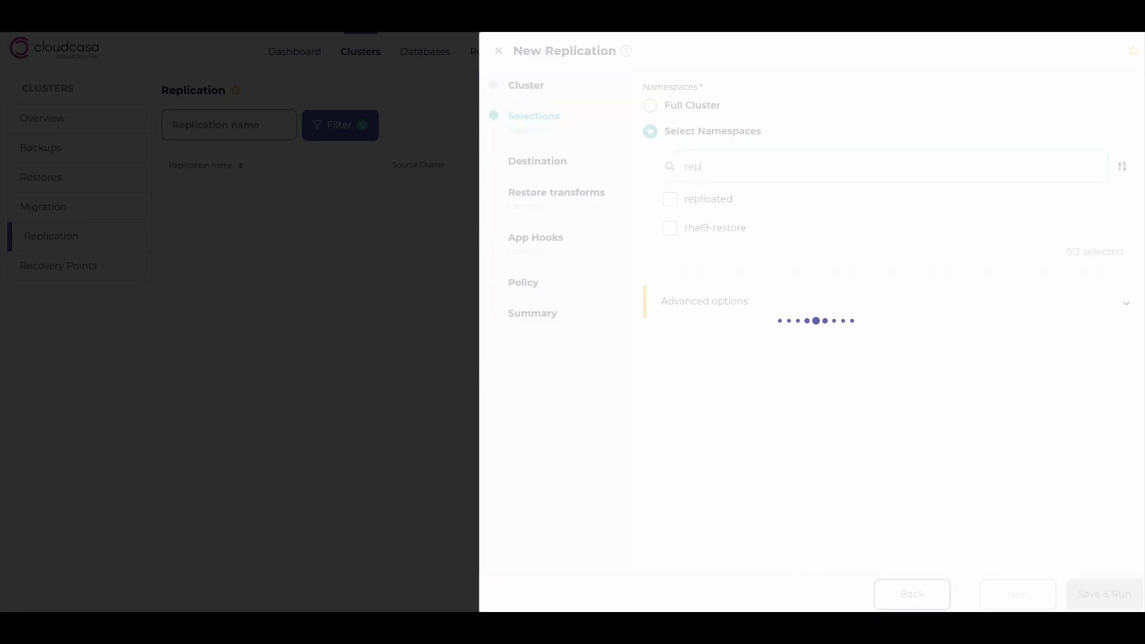
pyautogui.click(670, 200)
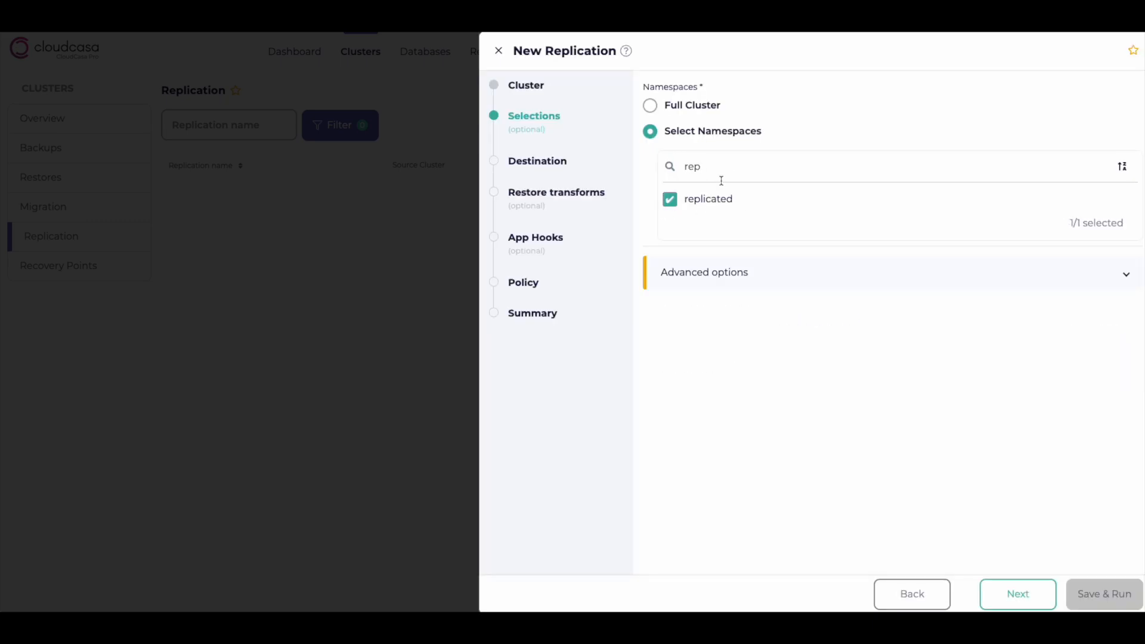
# Review the replication's advanced options, collapse them and continue to the destination
pyautogui.click(808, 270)
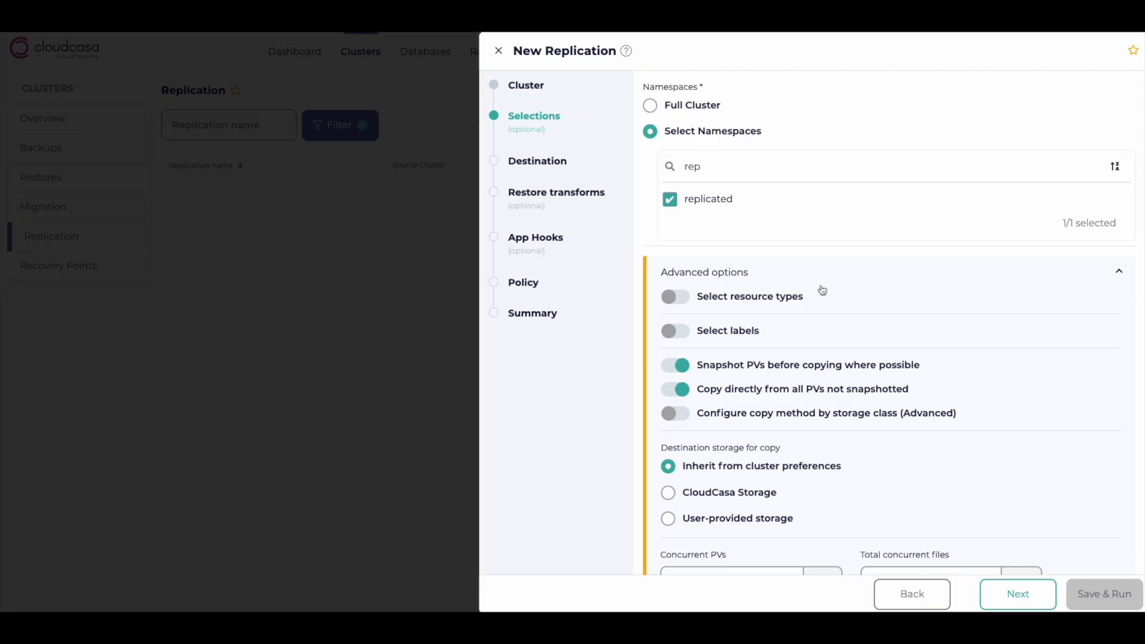
pyautogui.scroll(-3, 831, 298)
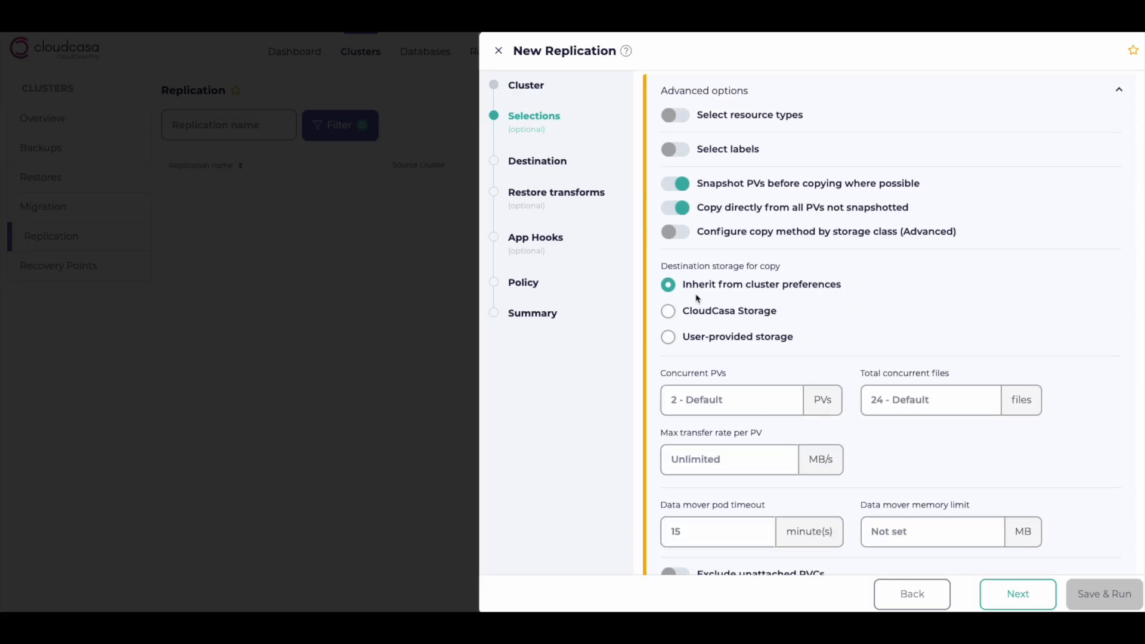
pyautogui.scroll(3, 745, 279)
pyautogui.scroll(1, 745, 279)
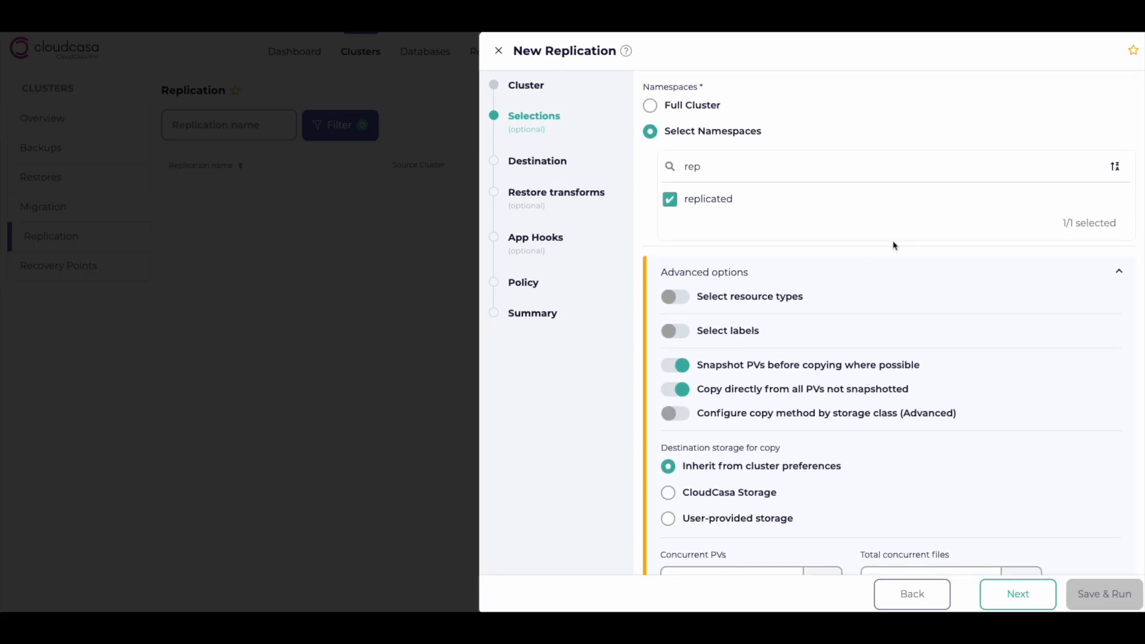
pyautogui.click(1122, 270)
pyautogui.click(1034, 597)
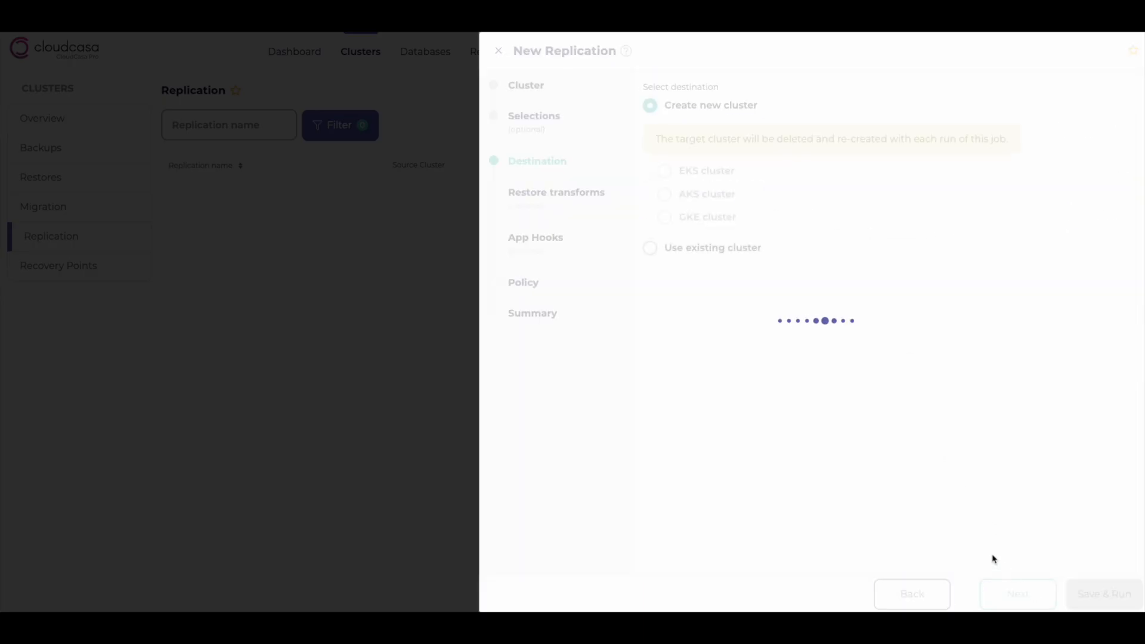
# Set the destination to the existing disaster-recovery cluster and continue to restore transforms
pyautogui.click(711, 255)
pyautogui.click(720, 230)
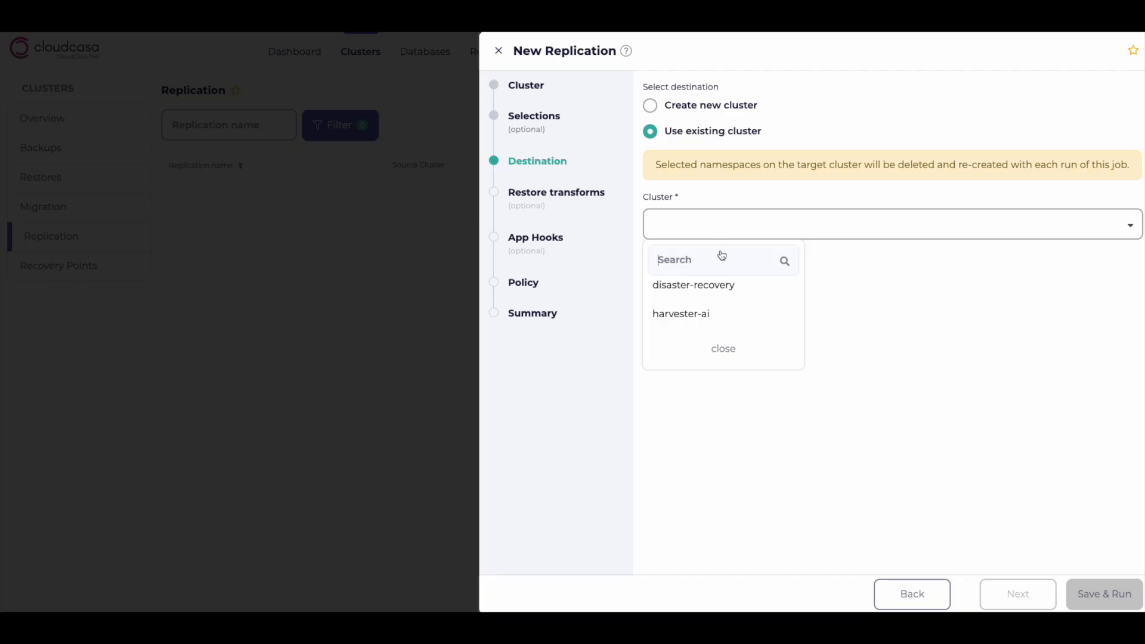
pyautogui.click(724, 286)
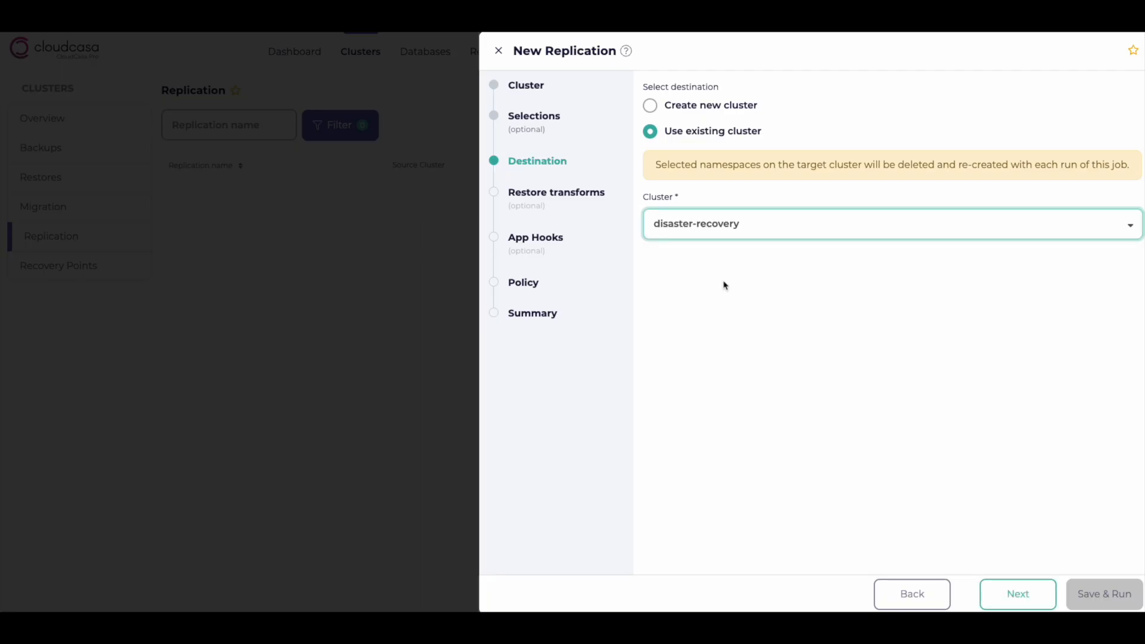
pyautogui.click(1017, 604)
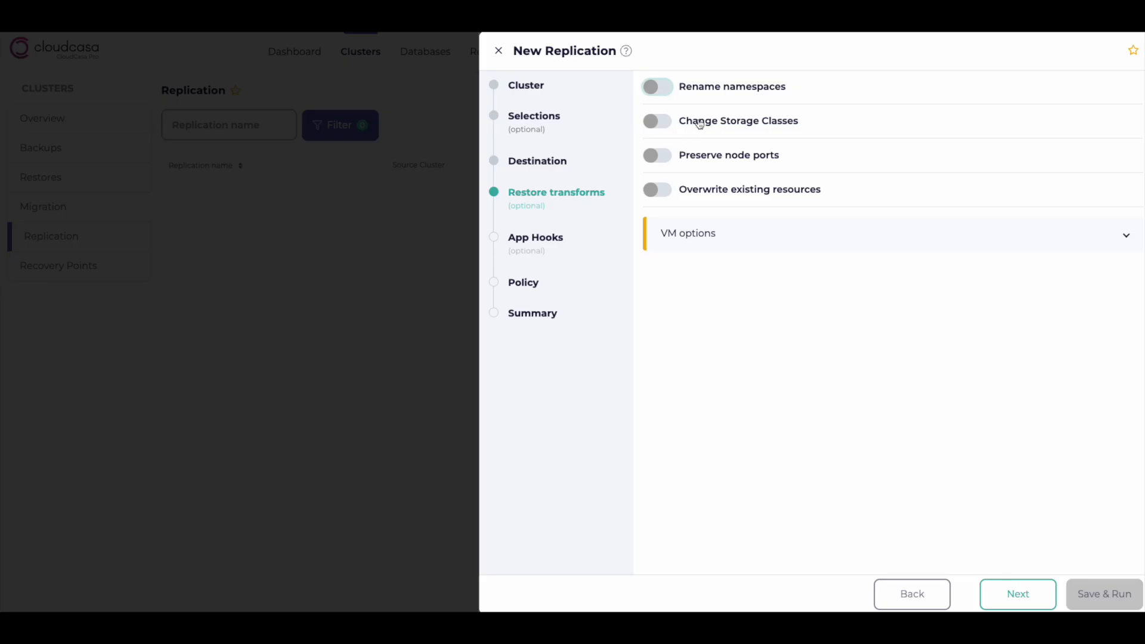
# Enable storage class changes and map the tworeplicas storage class to harvester-longhorn
pyautogui.click(729, 122)
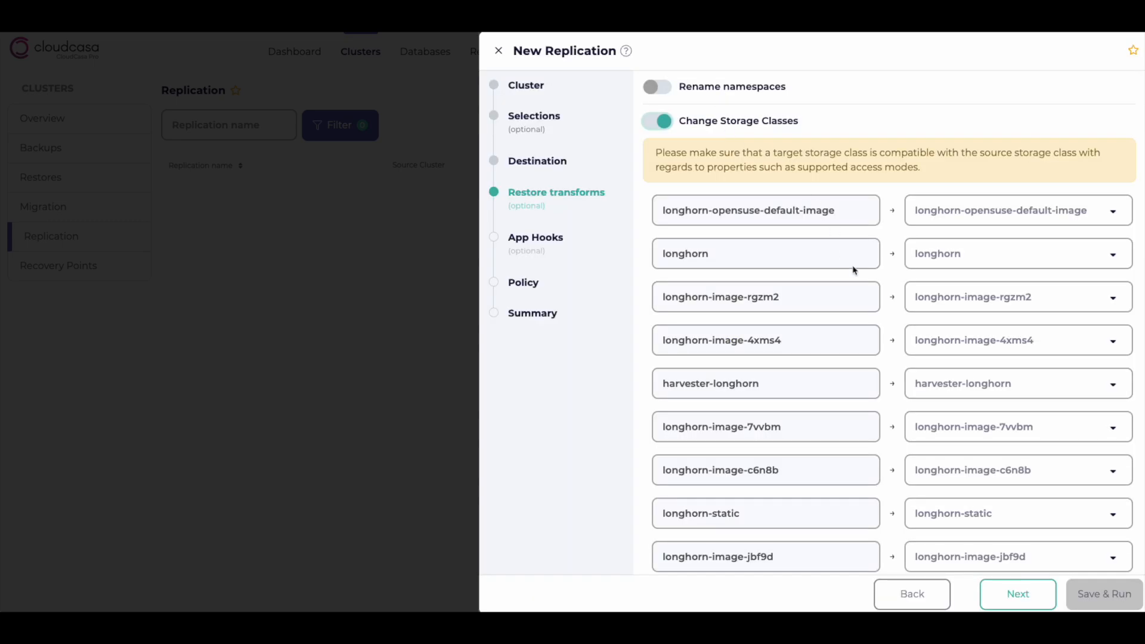
pyautogui.scroll(-4, 887, 329)
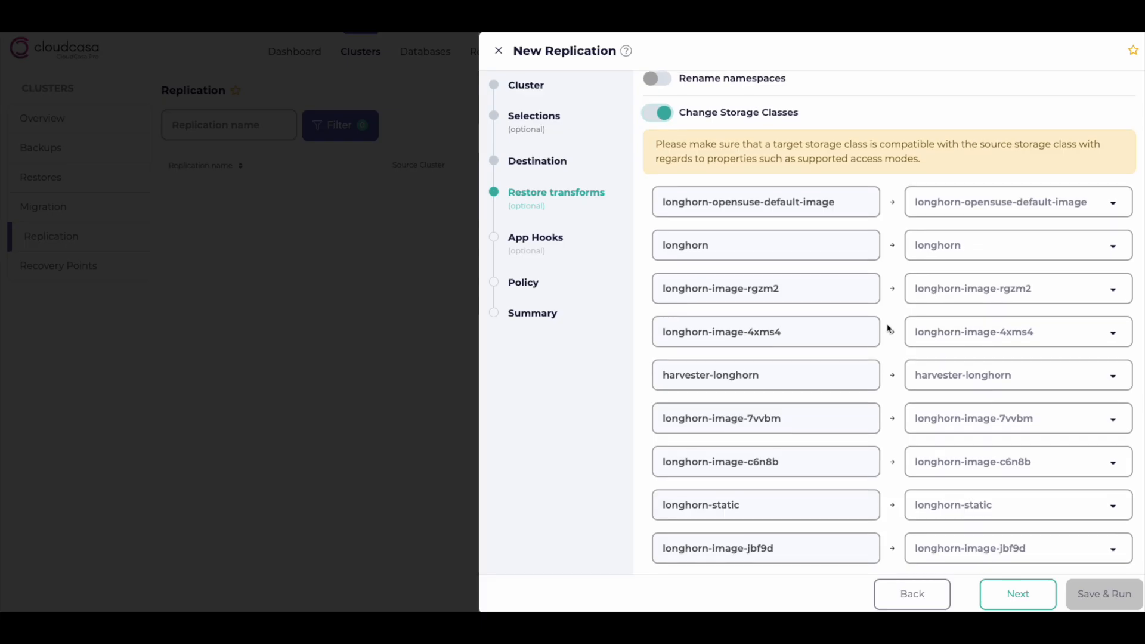
pyautogui.scroll(-3, 879, 330)
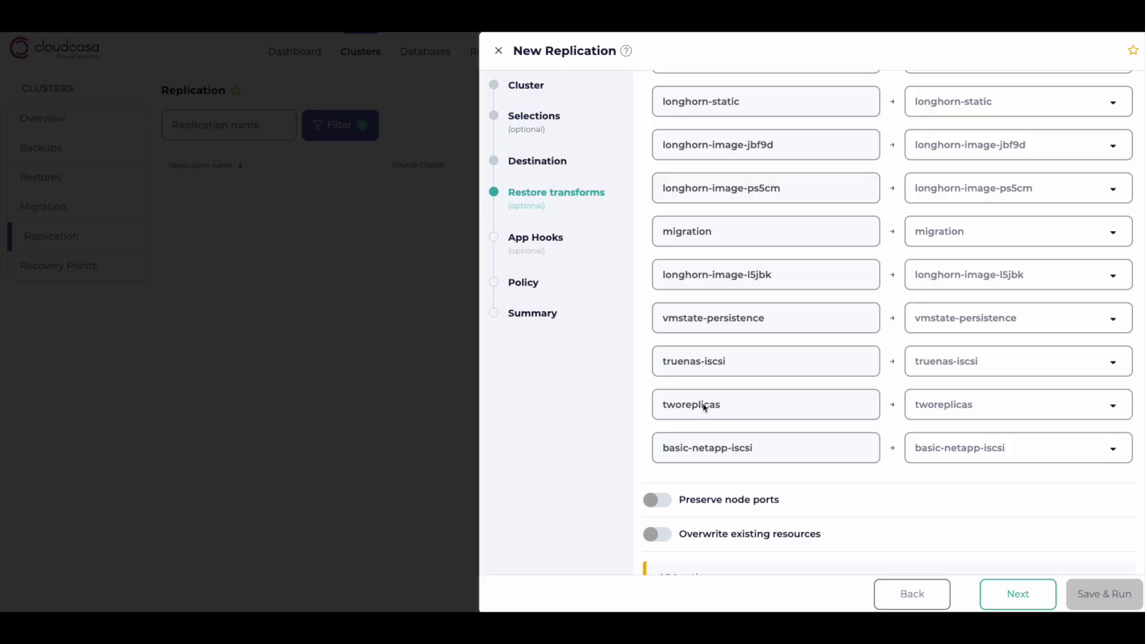
pyautogui.click(1008, 412)
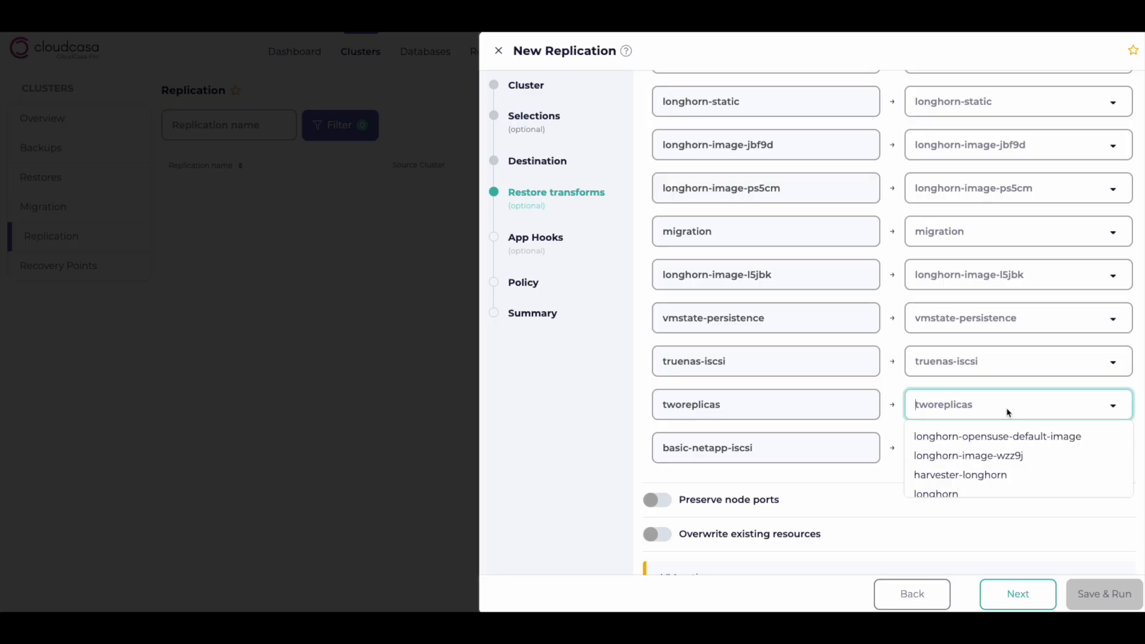
pyautogui.click(982, 477)
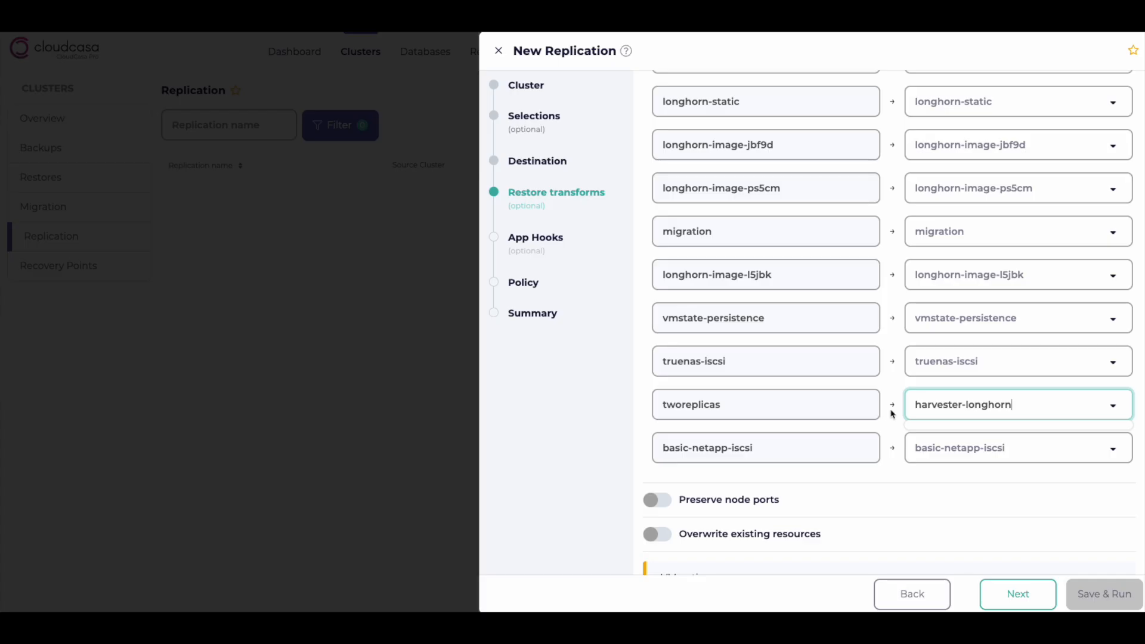
# Review the full list of storage class mappings and remaining restore transform options
pyautogui.scroll(7, 893, 429)
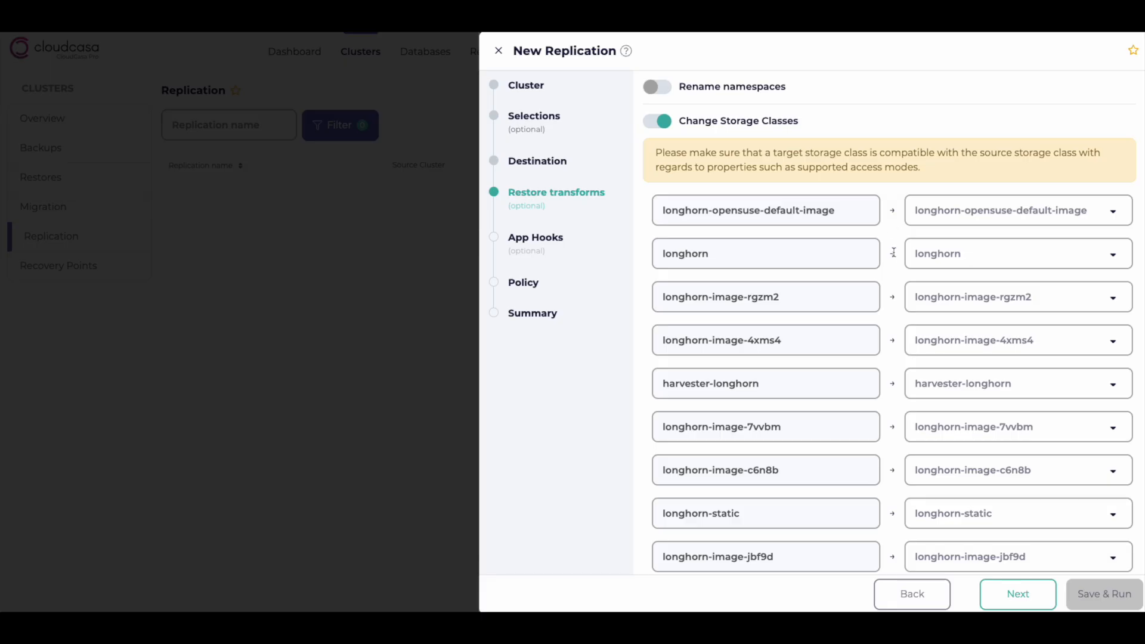
pyautogui.scroll(-1, 894, 281)
pyautogui.scroll(-2, 894, 281)
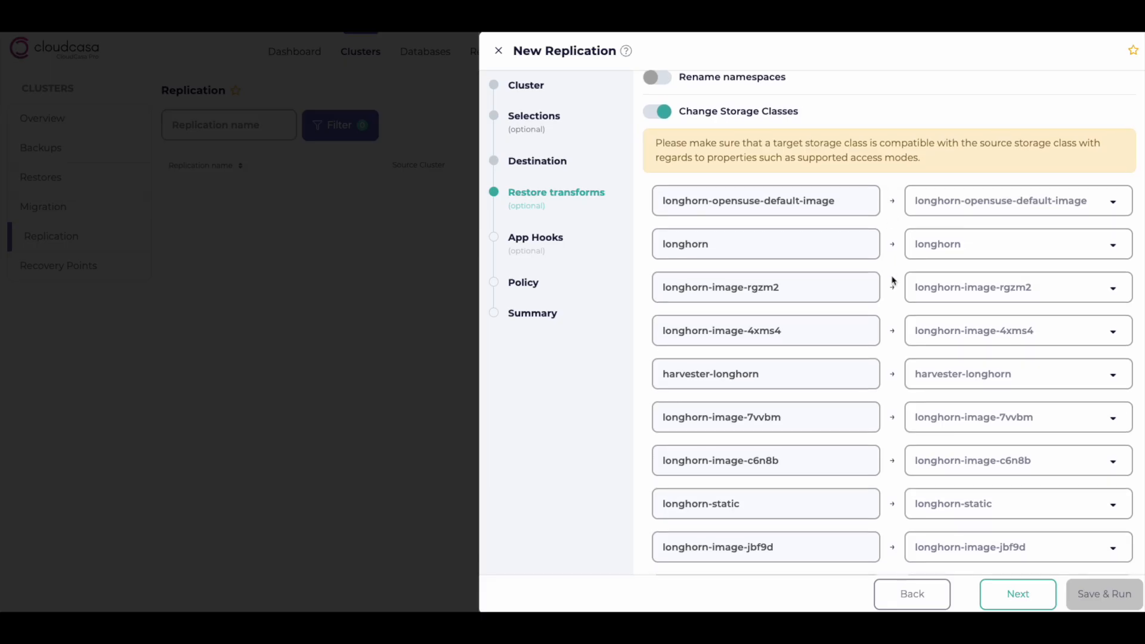
pyautogui.scroll(-10, 892, 276)
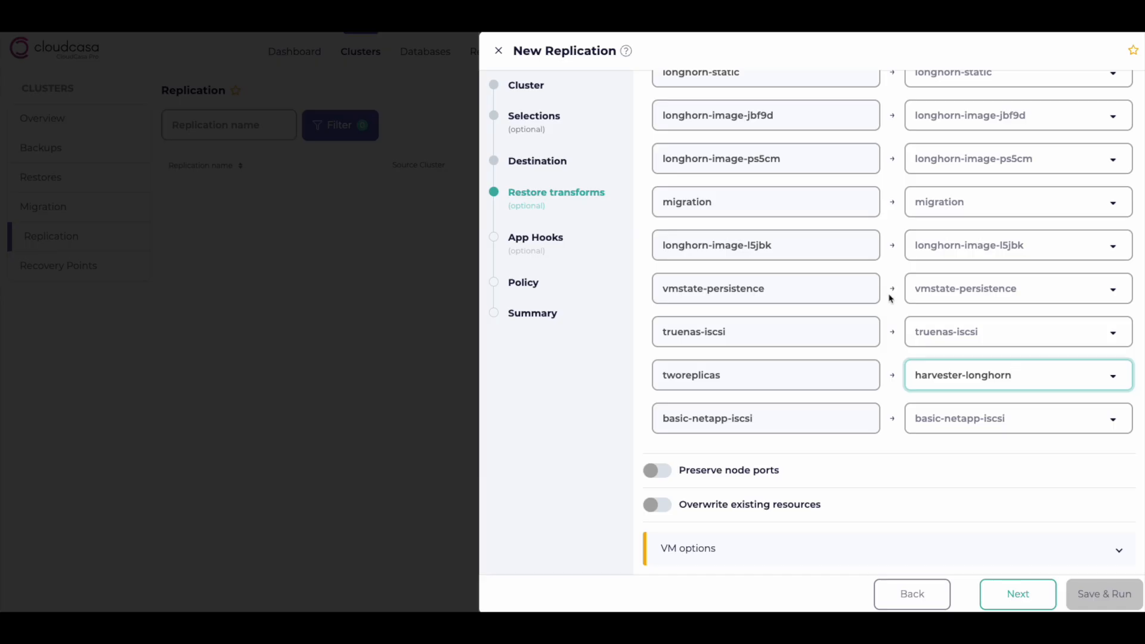
# Expand the VM options, toggle Clear MAC address(es), and continue to the app hooks stage
pyautogui.click(1119, 550)
pyautogui.scroll(-3, 949, 485)
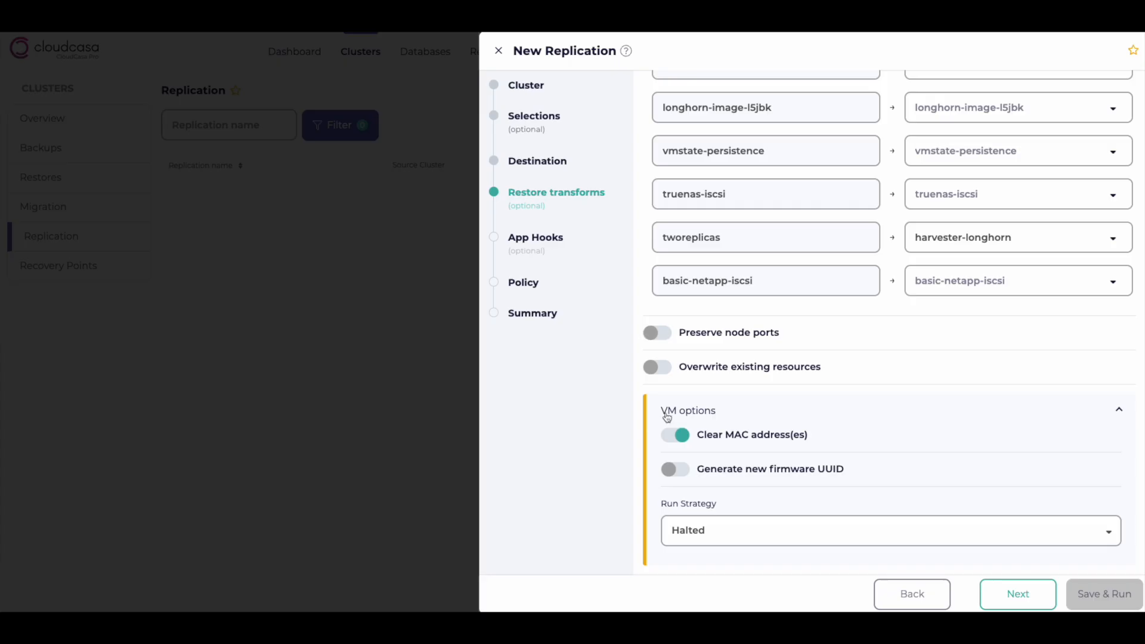
pyautogui.click(759, 436)
pyautogui.click(1027, 596)
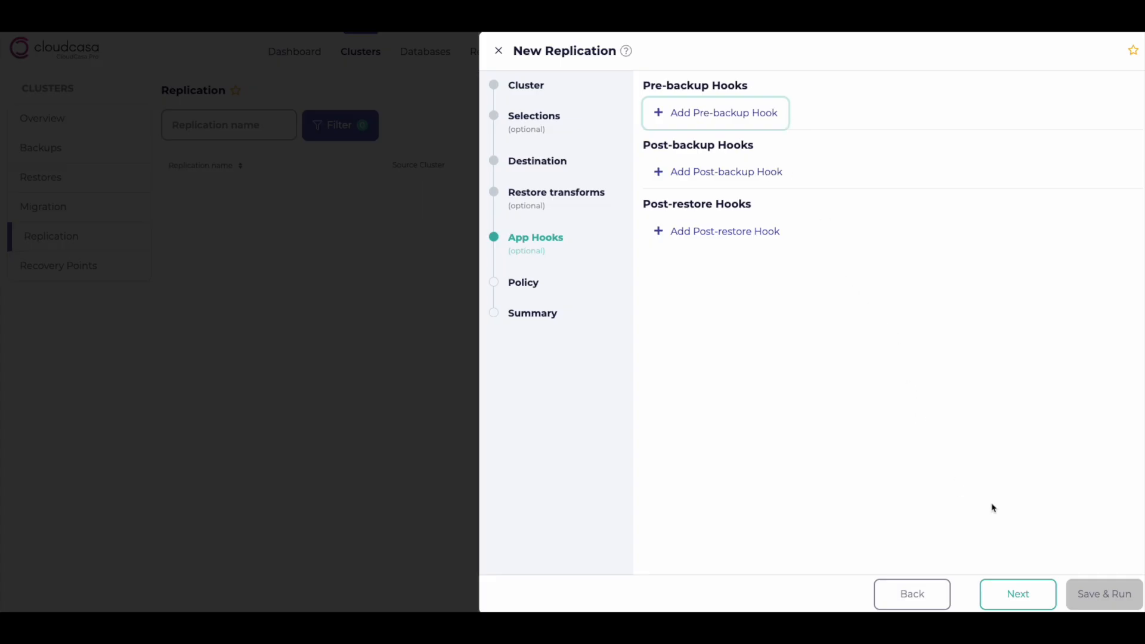
# Skip app hooks, select the daily-backup policy and continue to the summary
pyautogui.click(1018, 595)
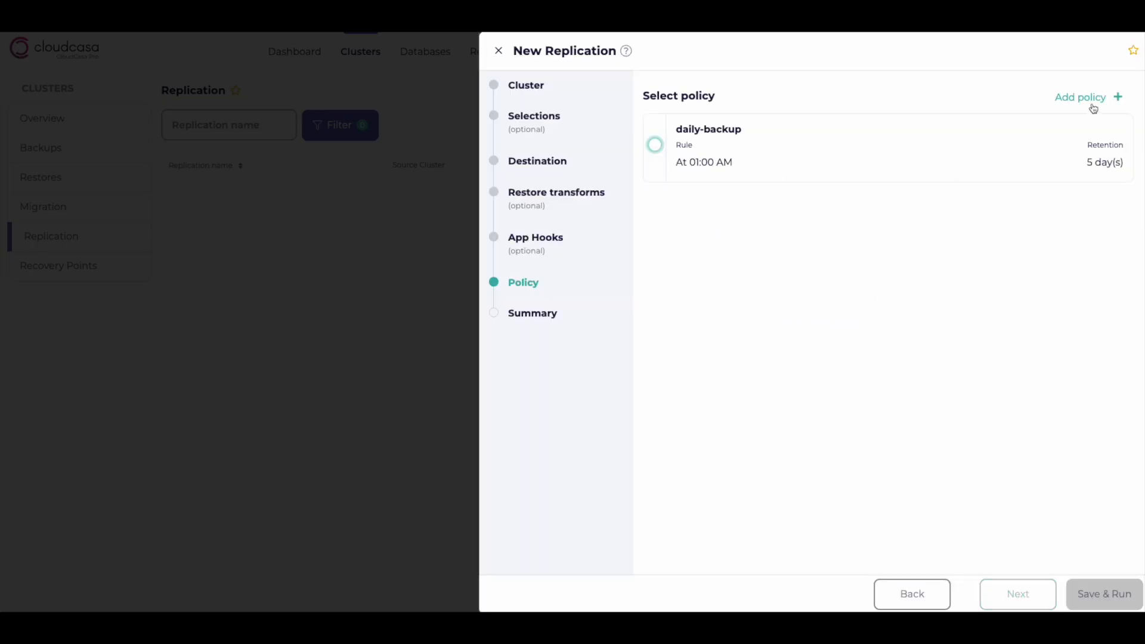
pyautogui.click(757, 144)
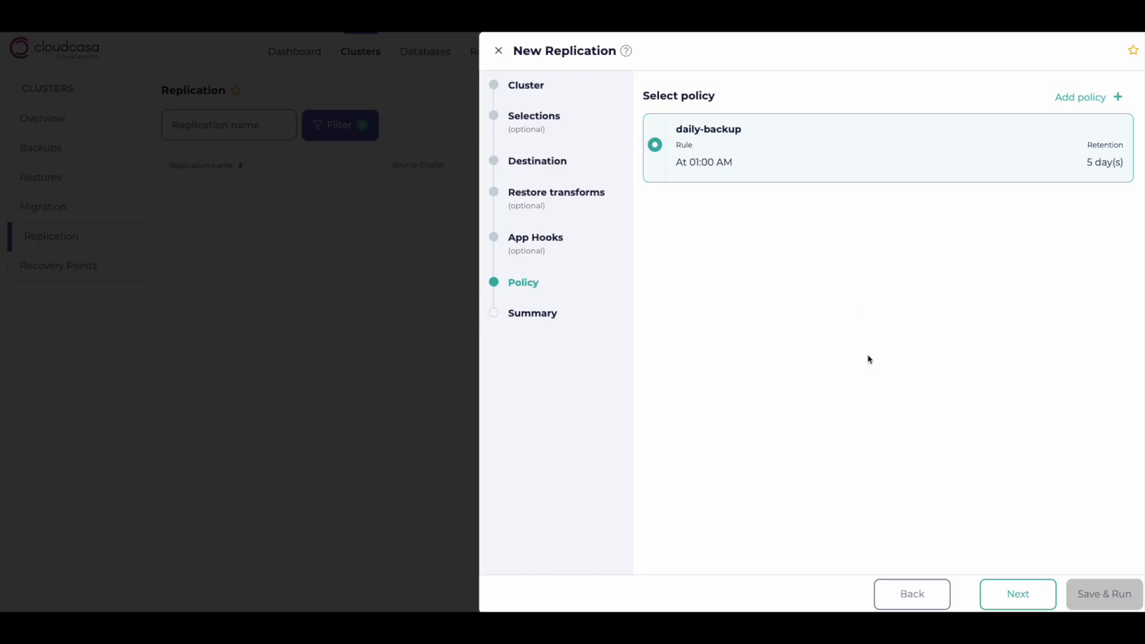
pyautogui.click(1024, 594)
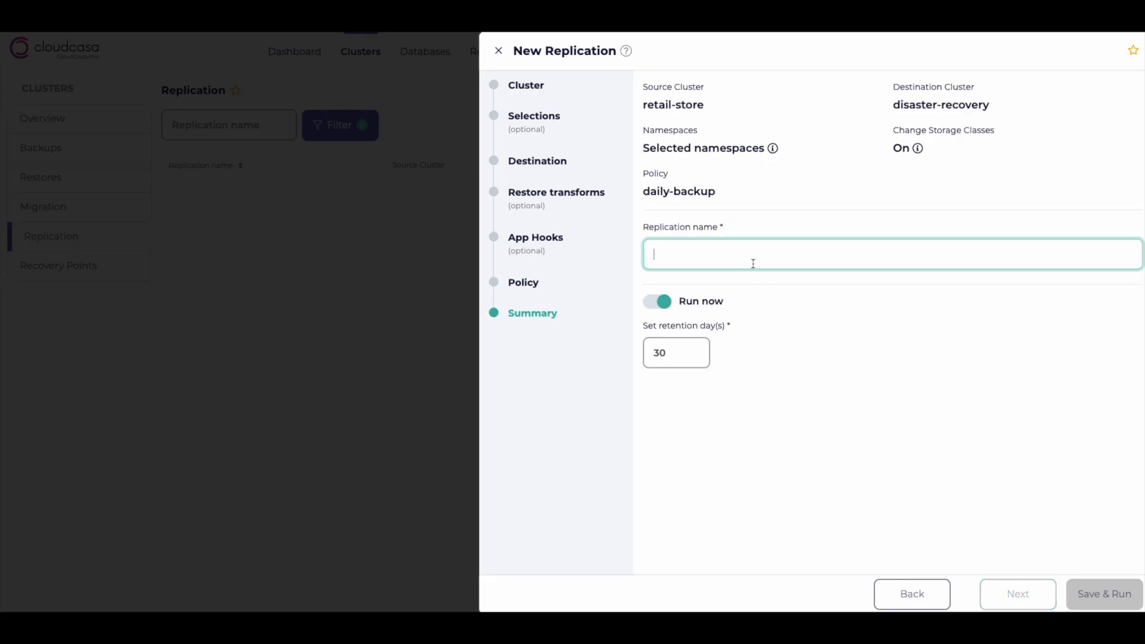
# Name the replication replicate-dr-replicated-namespace
pyautogui.write('replicate-dr-replicated-namespace')
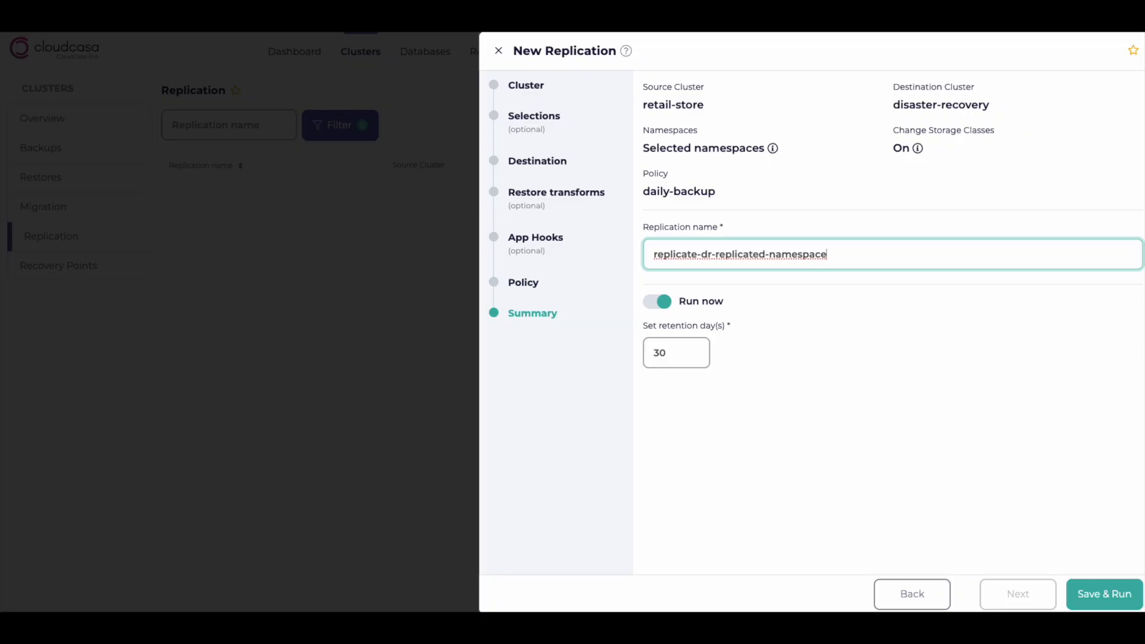
# Set the retention to 5 days and save and run the replication
pyautogui.click(676, 352)
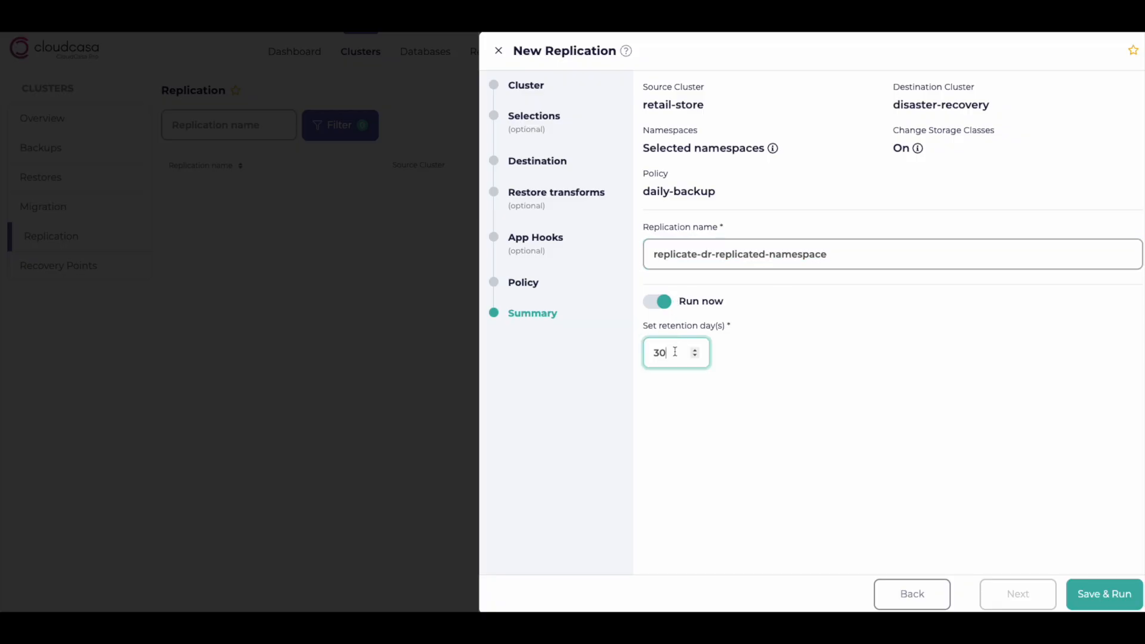
pyautogui.press('BackSpace')
pyautogui.press('BackSpace')
pyautogui.write('5')
pyautogui.click(1100, 599)
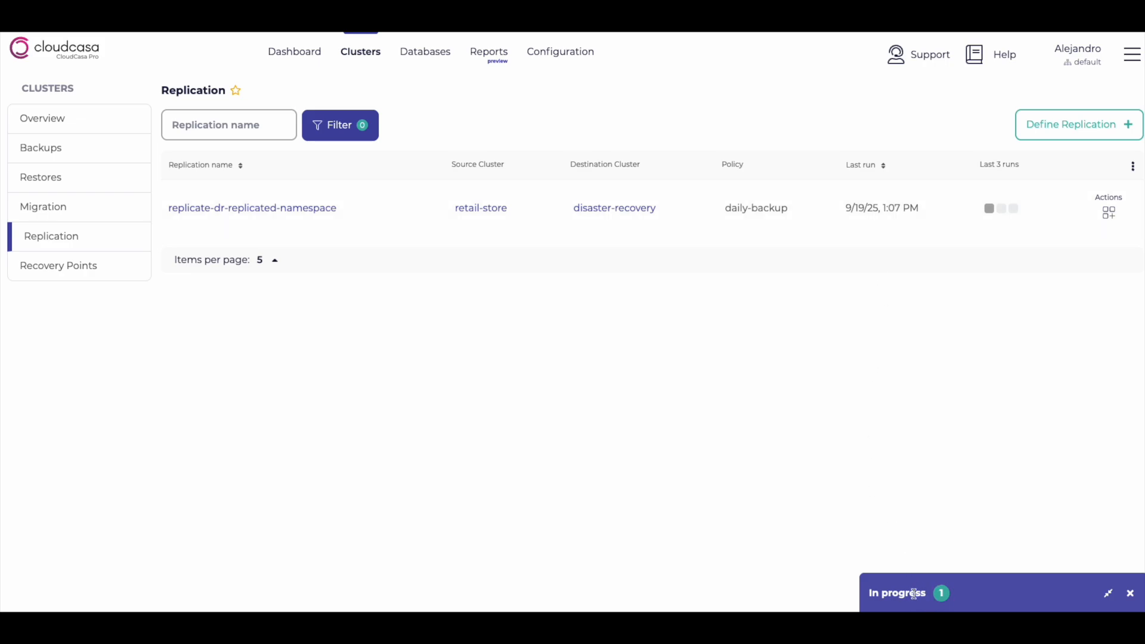
# Open the running replication job's activity details and inspect its log, PV snapshot, copy, restore and VM tabs
pyautogui.click(914, 594)
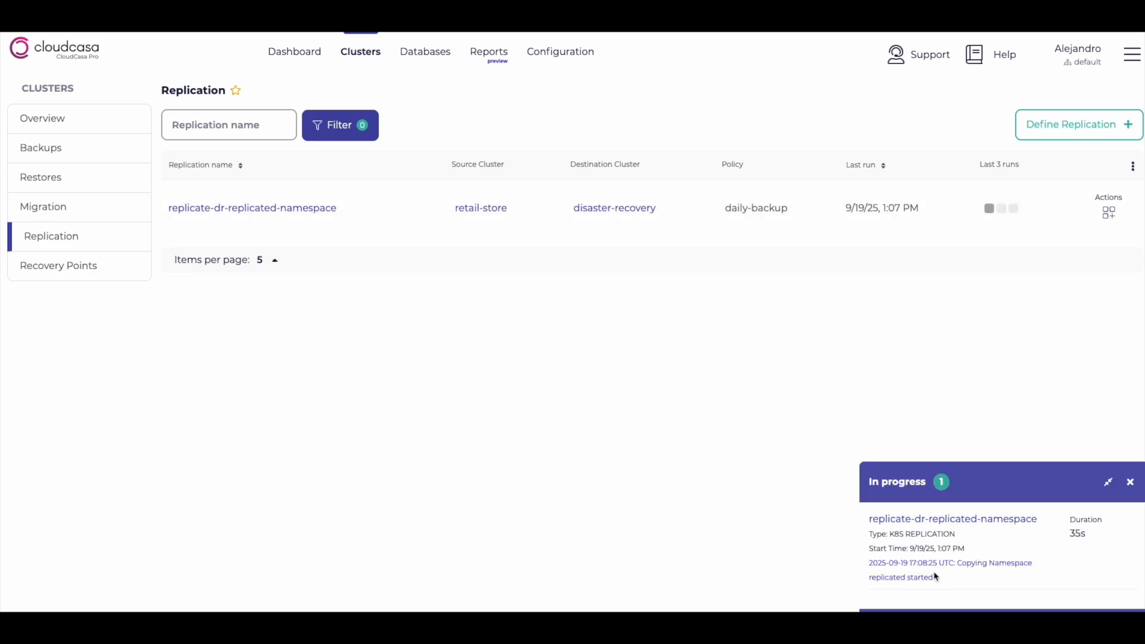
pyautogui.click(977, 526)
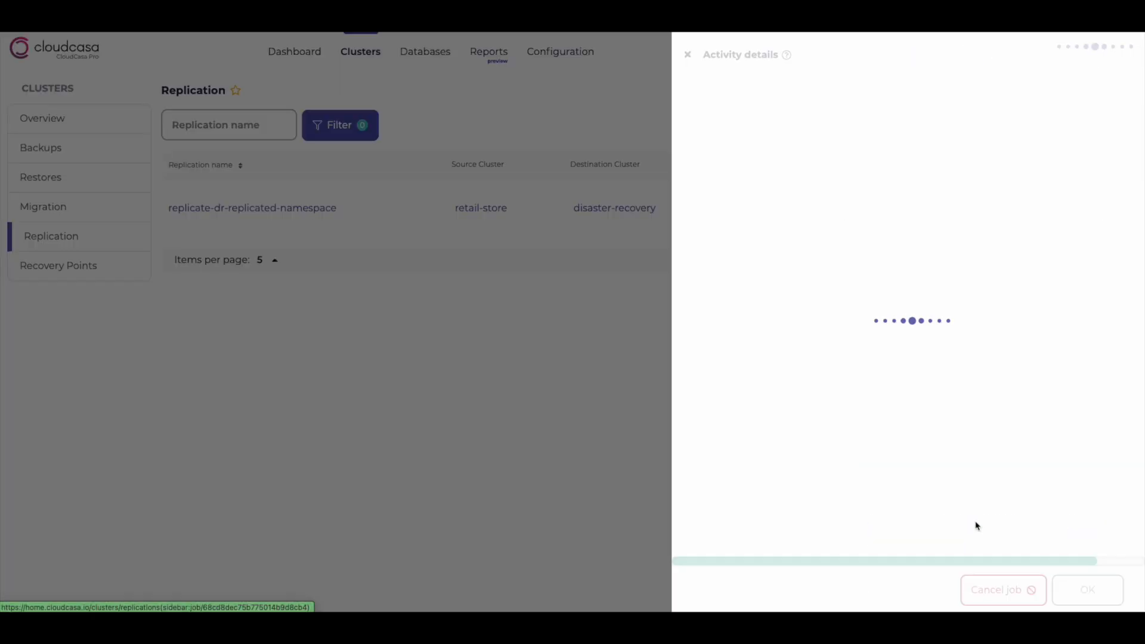
pyautogui.click(793, 113)
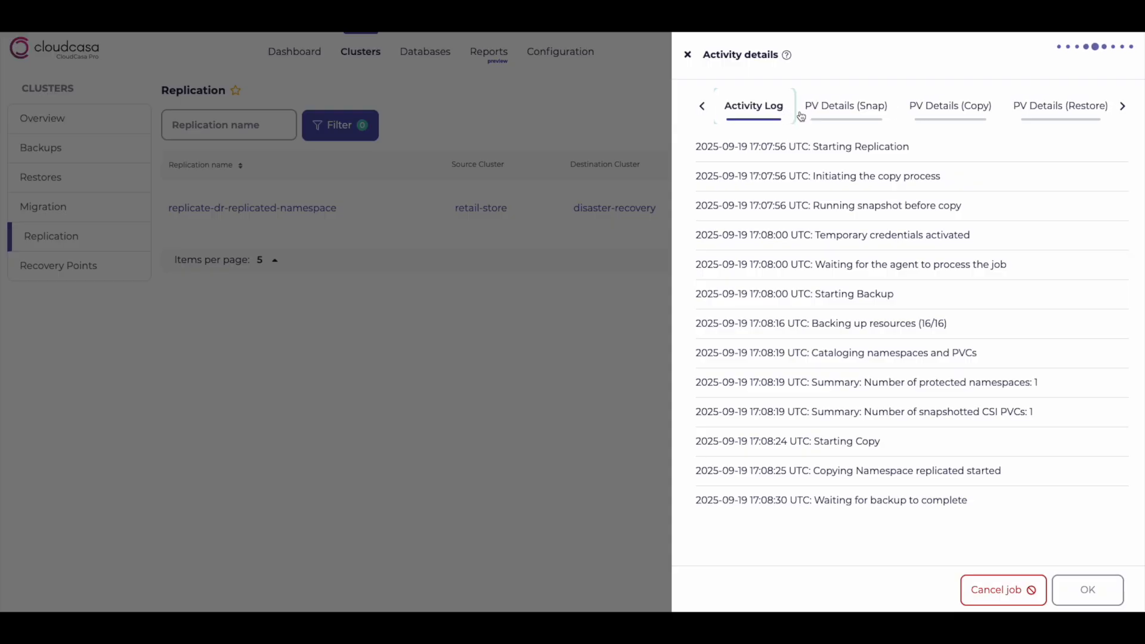
pyautogui.click(835, 110)
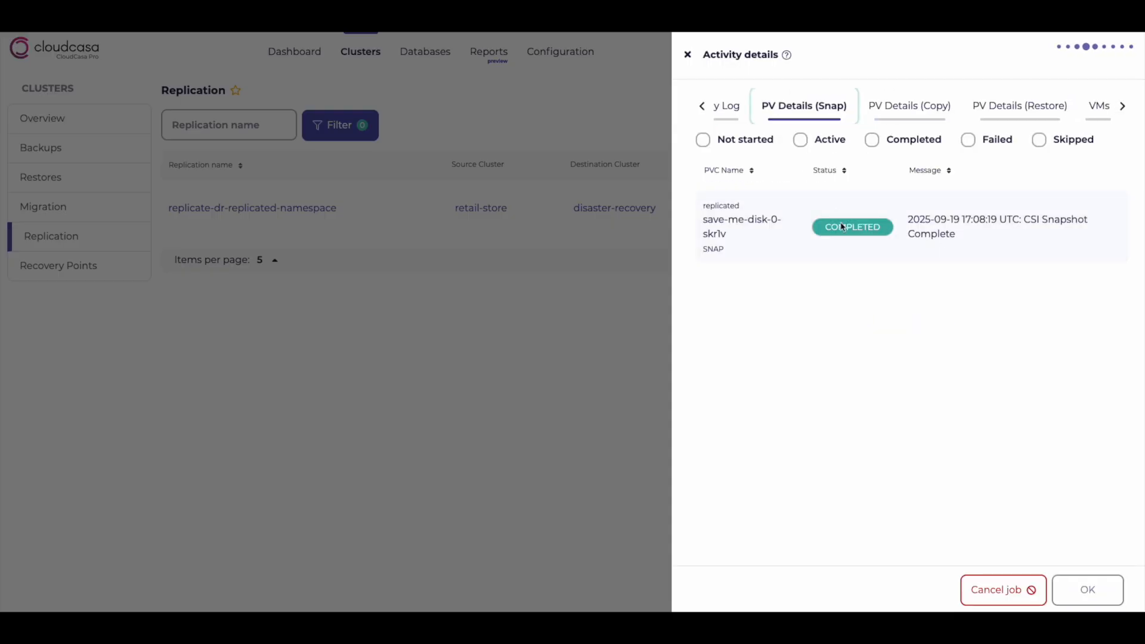
pyautogui.click(908, 107)
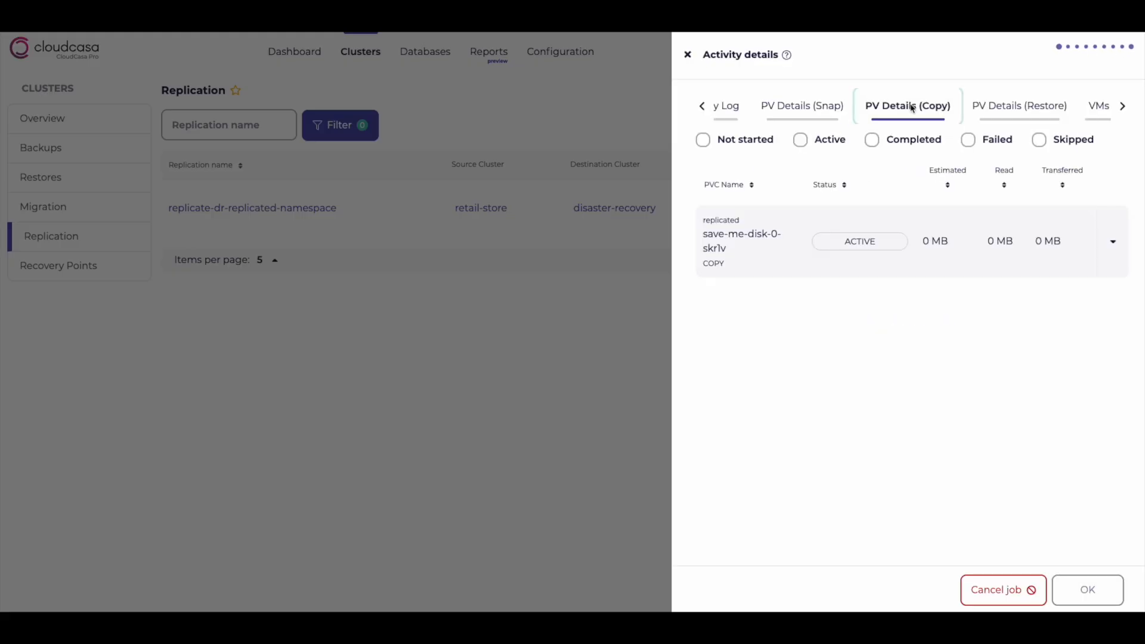
pyautogui.click(1018, 108)
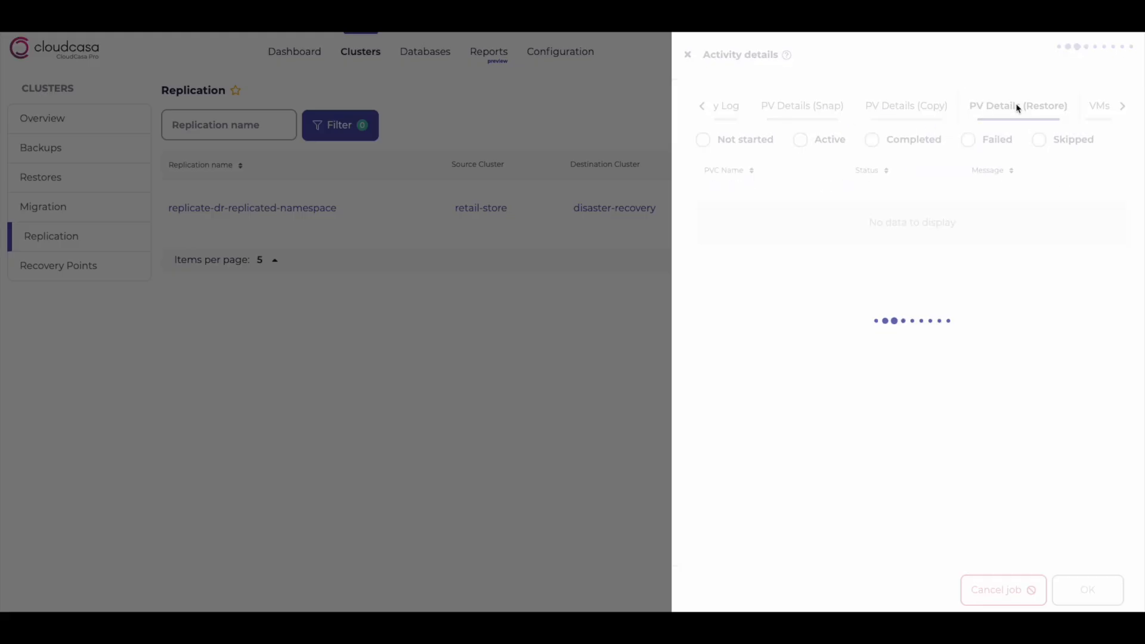
pyautogui.click(908, 108)
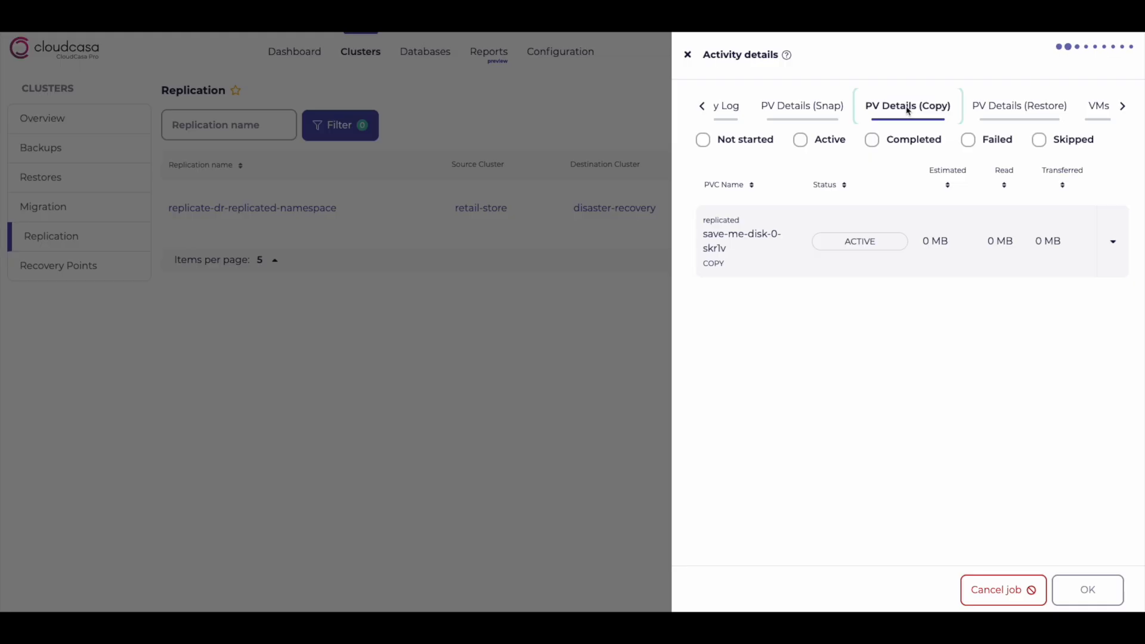
pyautogui.click(1021, 110)
pyautogui.click(1100, 110)
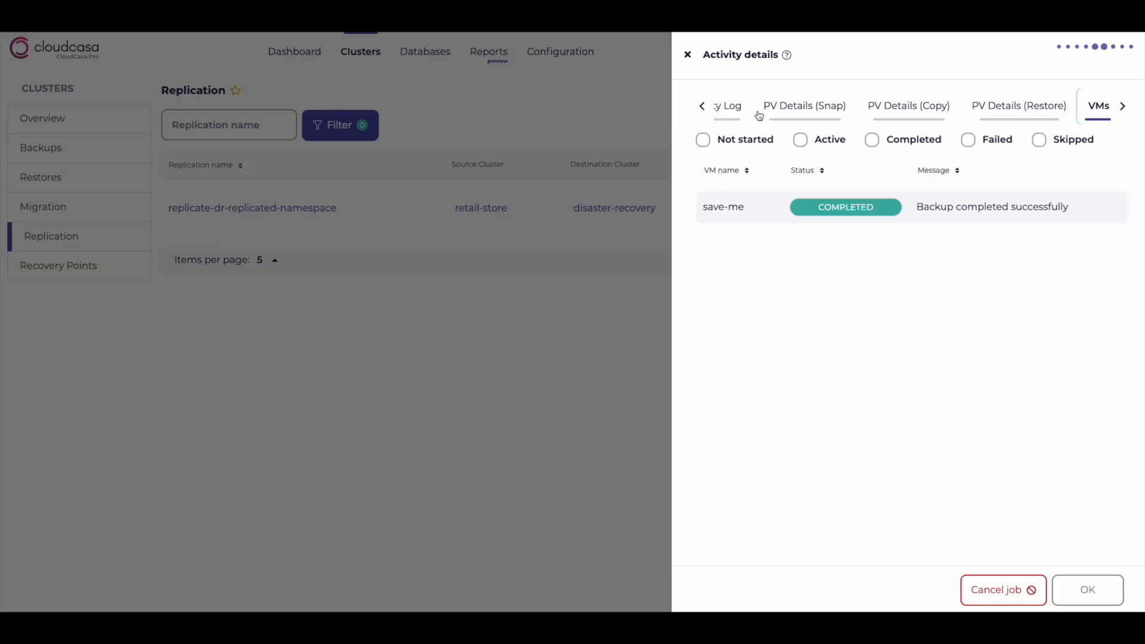
# Recheck the activity log, PV copy, restore and VM tabs of the job, then close the details
pyautogui.click(703, 106)
pyautogui.click(791, 111)
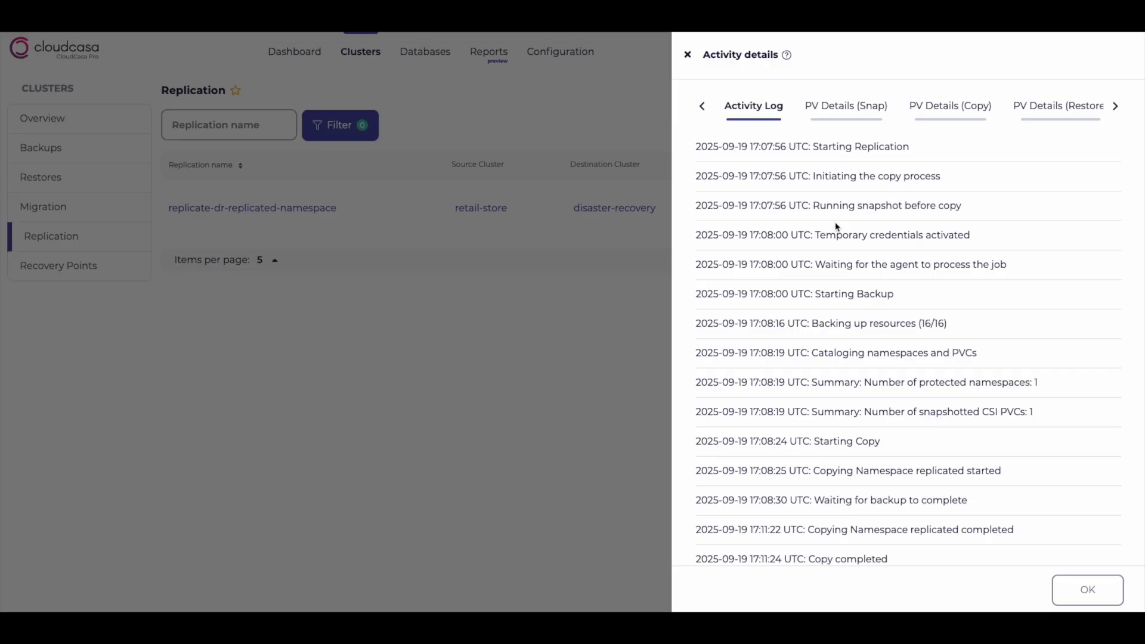
pyautogui.click(850, 114)
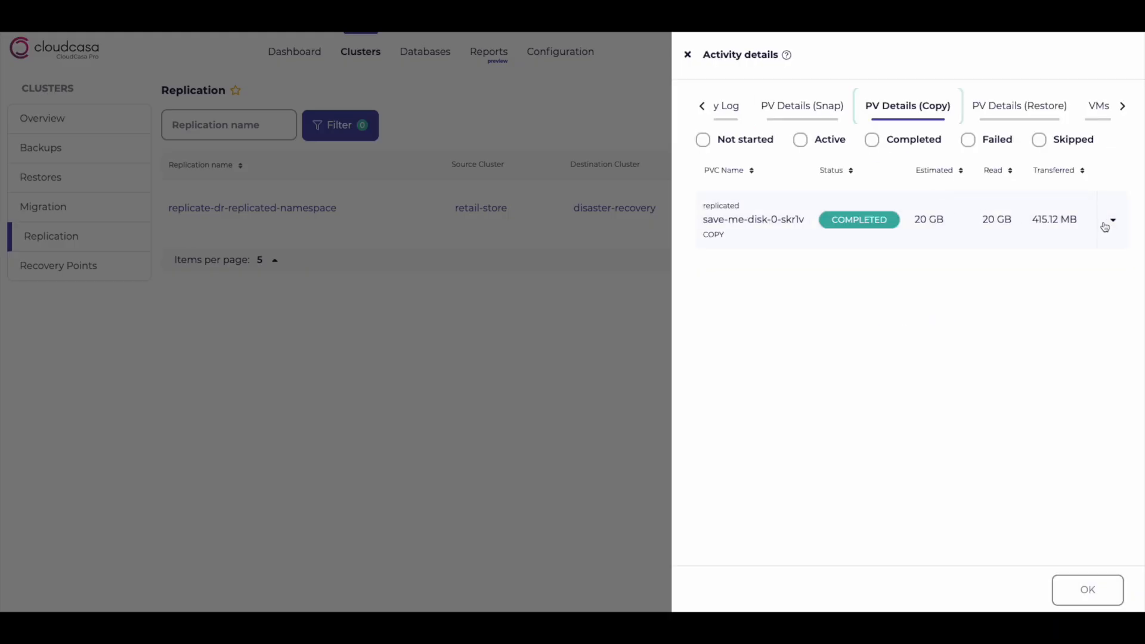
pyautogui.click(1017, 109)
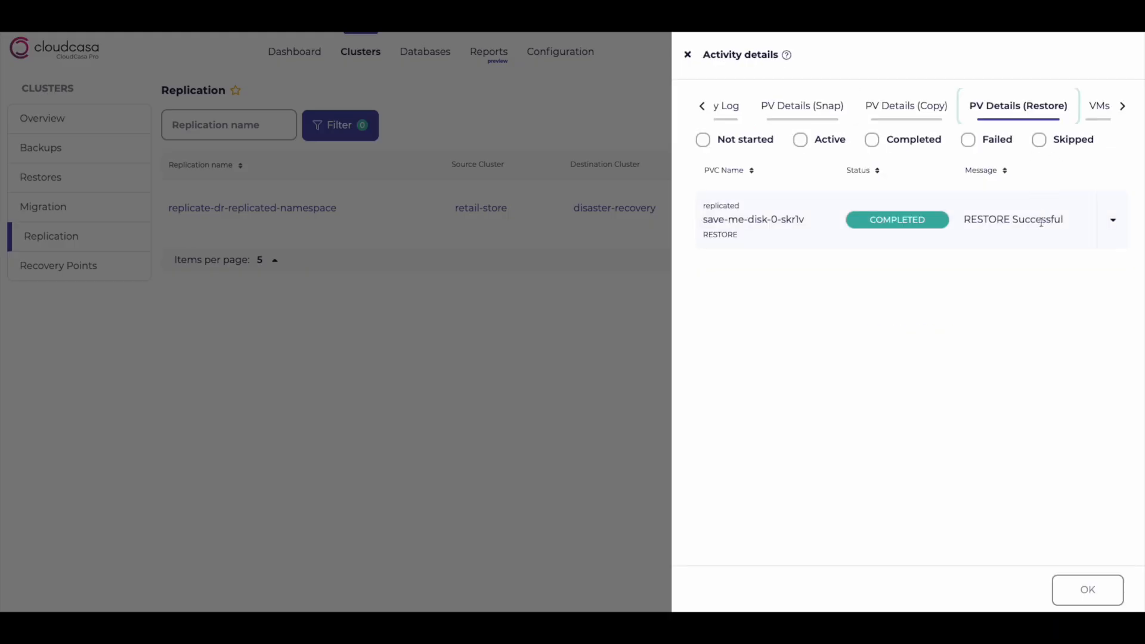
pyautogui.click(1099, 109)
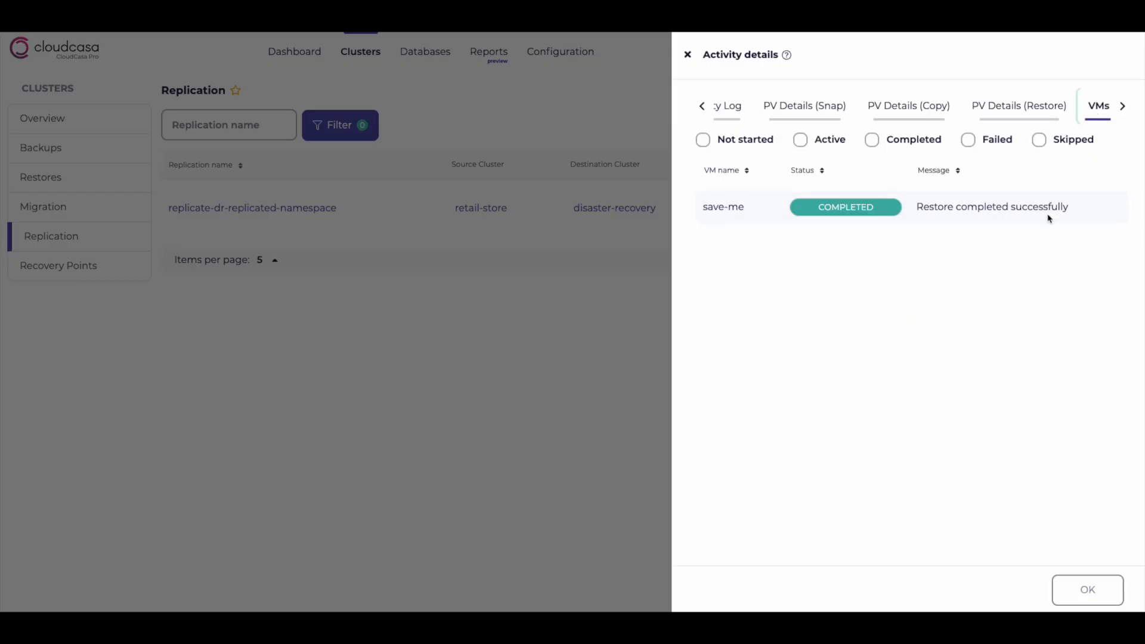
pyautogui.click(731, 107)
pyautogui.scroll(-4, 961, 337)
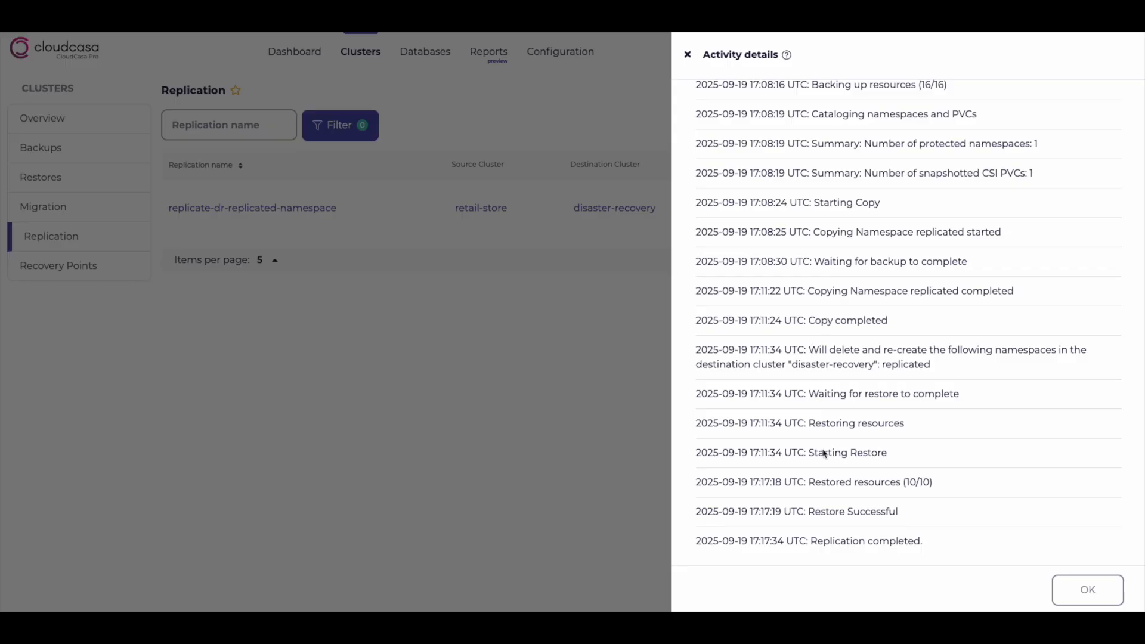
pyautogui.click(1087, 591)
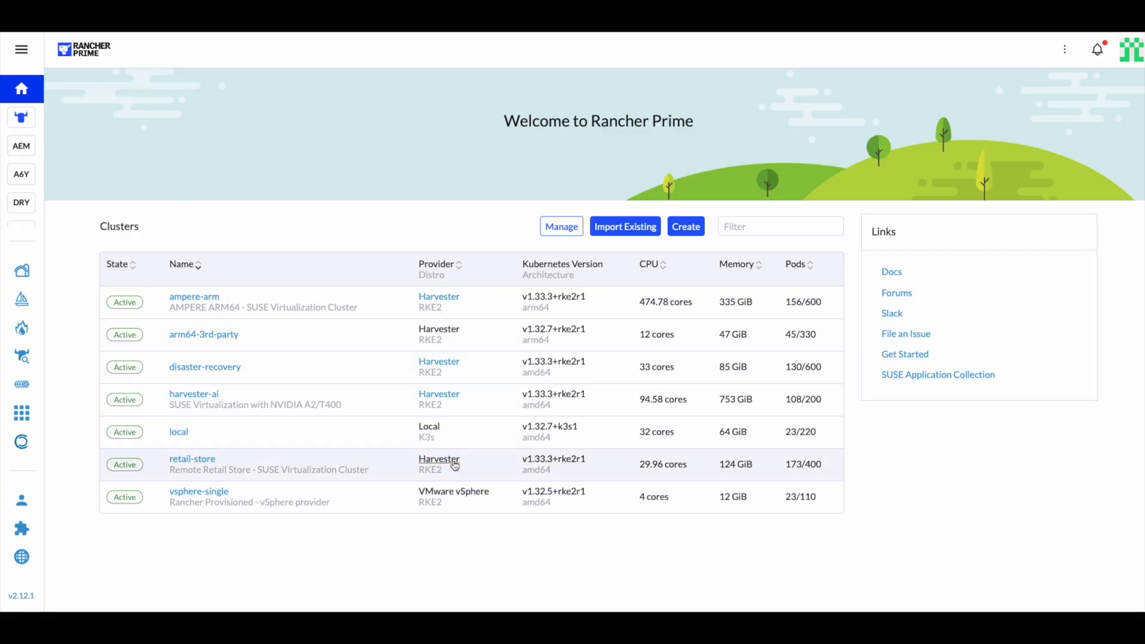
# Check the virtual machines on the retail-store cluster in Rancher and return to the home page
pyautogui.click(454, 464)
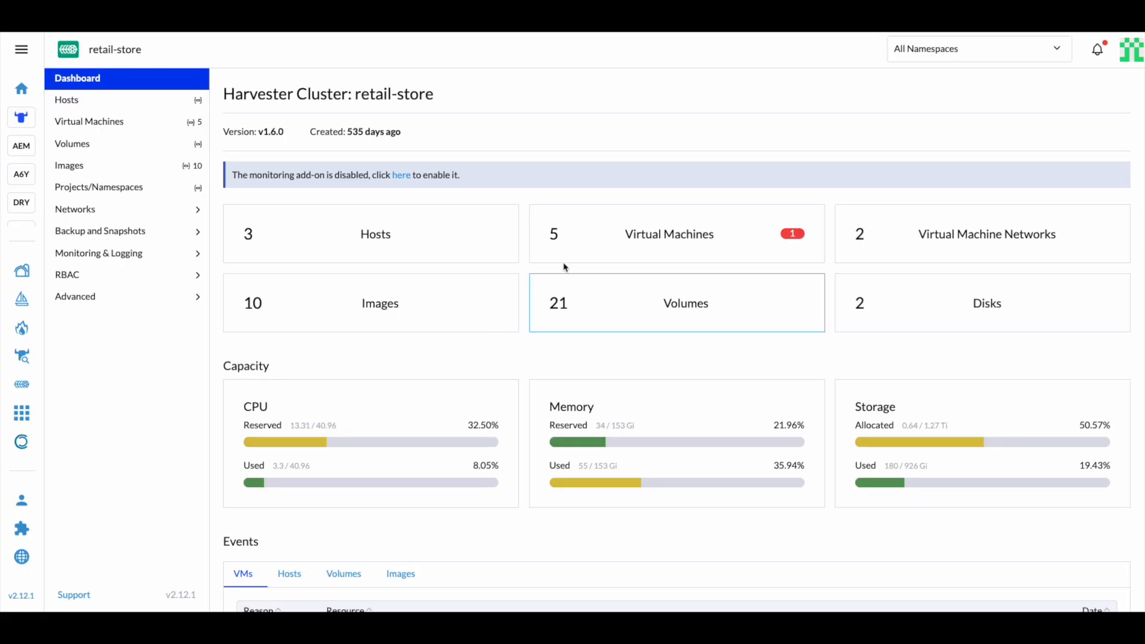
pyautogui.click(598, 242)
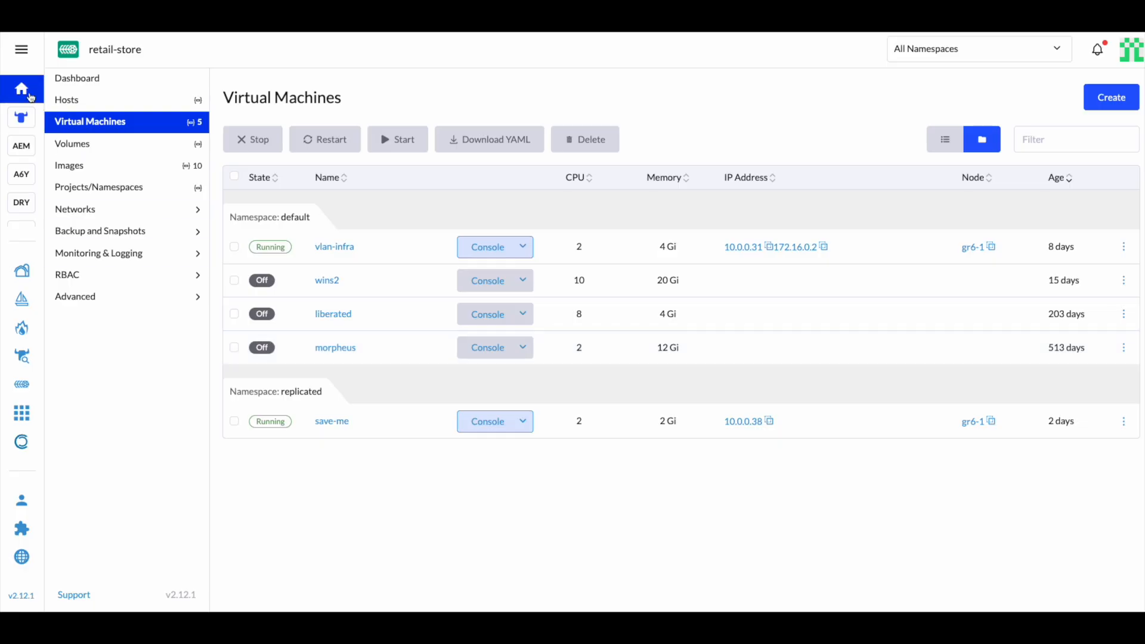
pyautogui.click(28, 94)
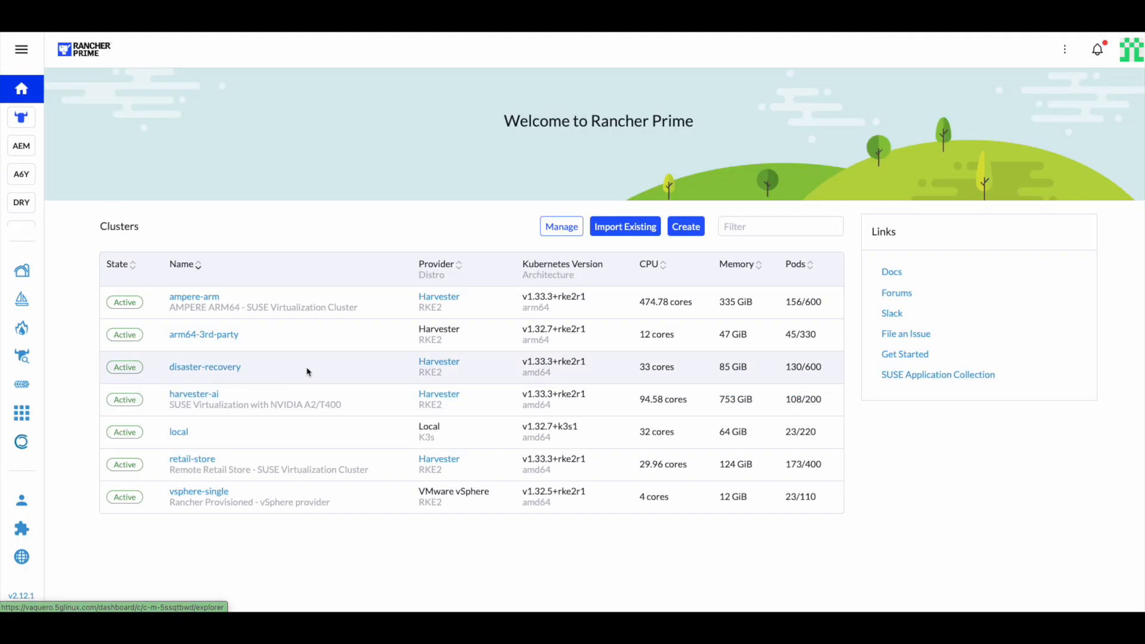
# Open the replicated save-me VM of the disaster-recovery cluster in the API view
pyautogui.click(452, 369)
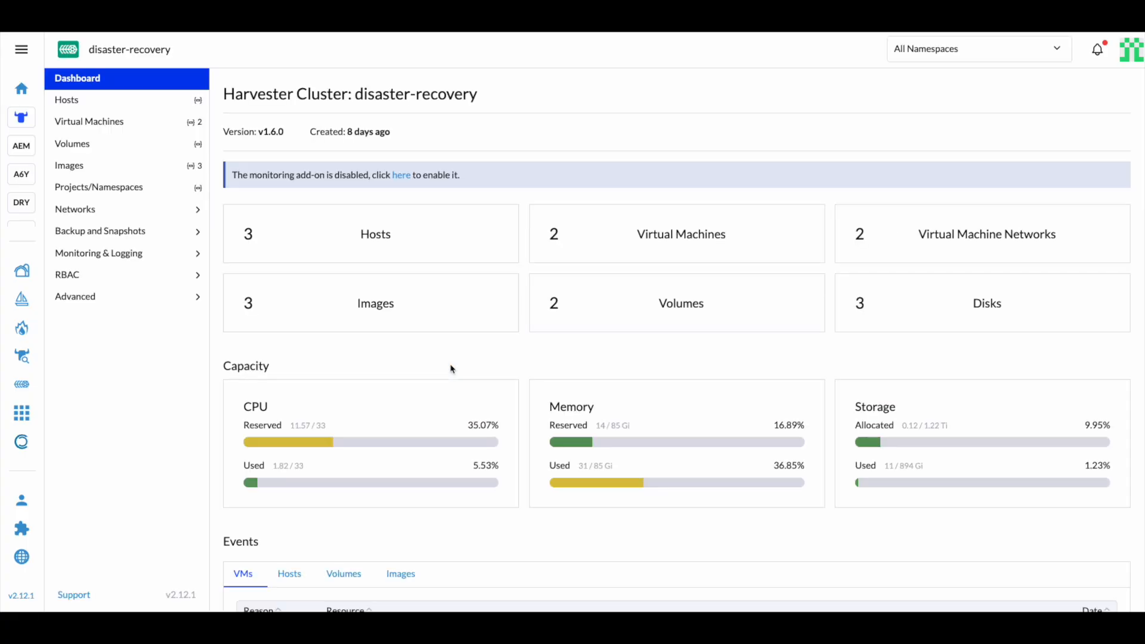
pyautogui.click(639, 237)
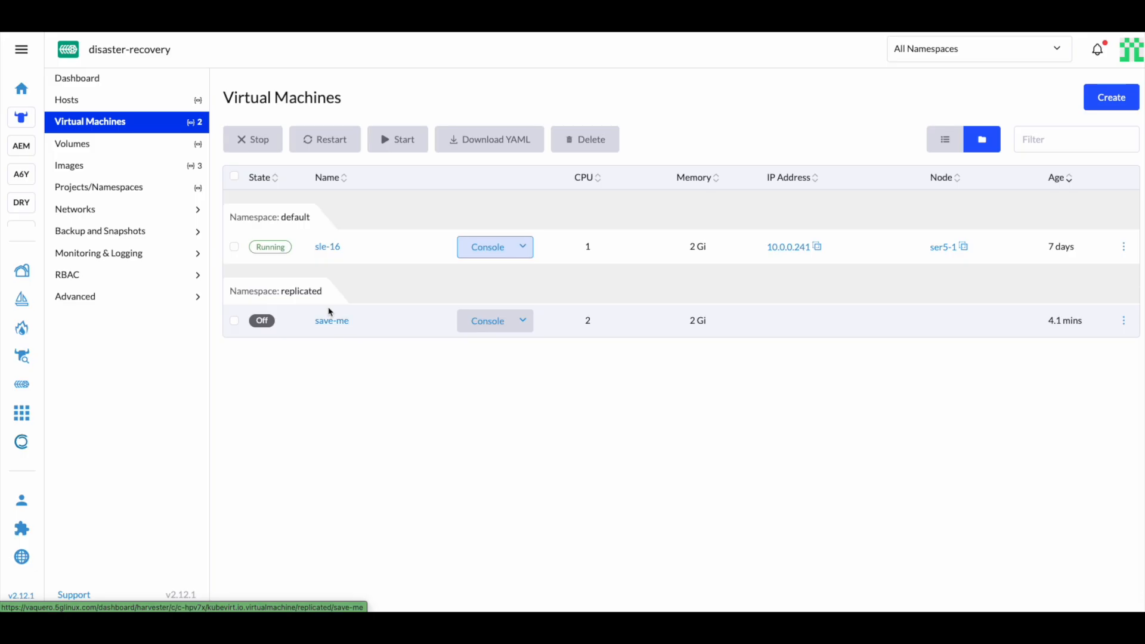
pyautogui.click(1124, 321)
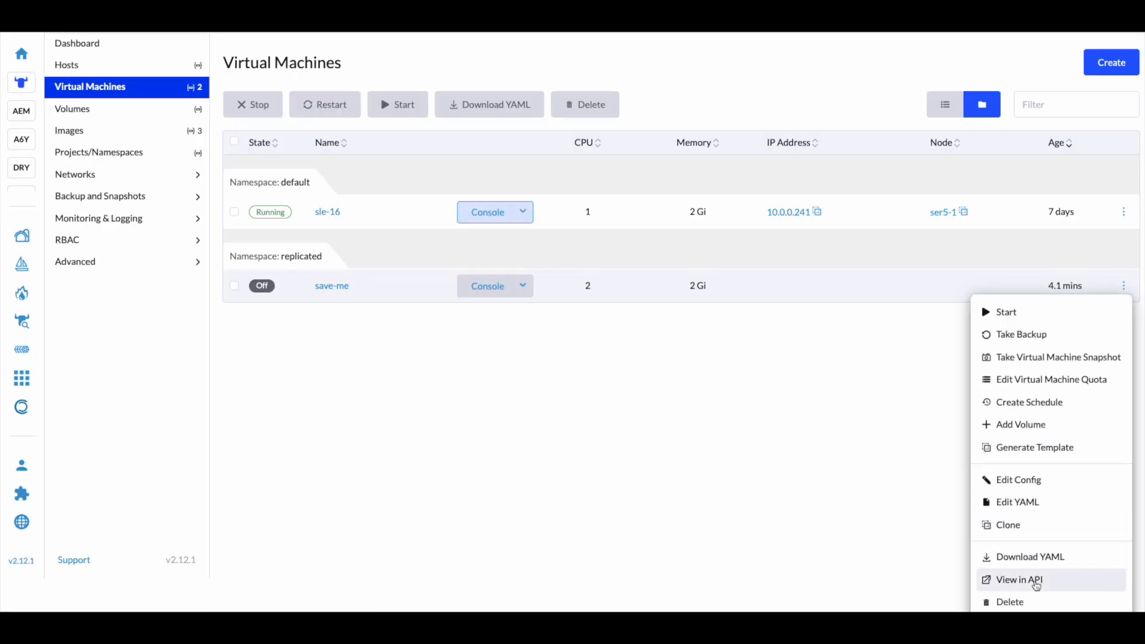
pyautogui.click(1035, 583)
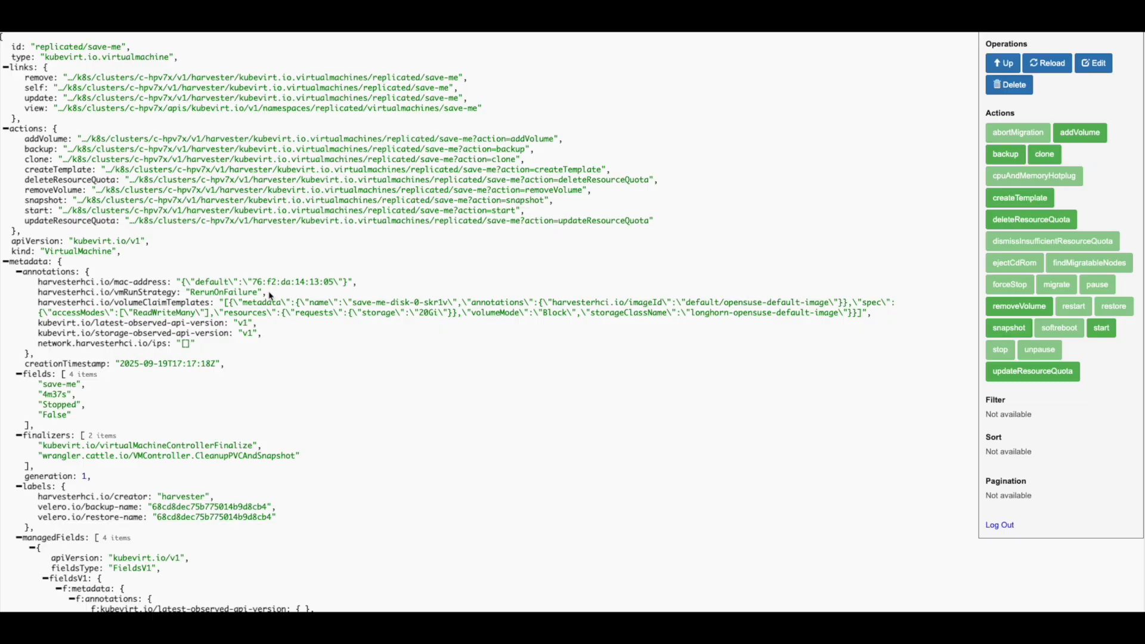
# Open the VM's start action and show its API request
pyautogui.scroll(-2, 177, 156)
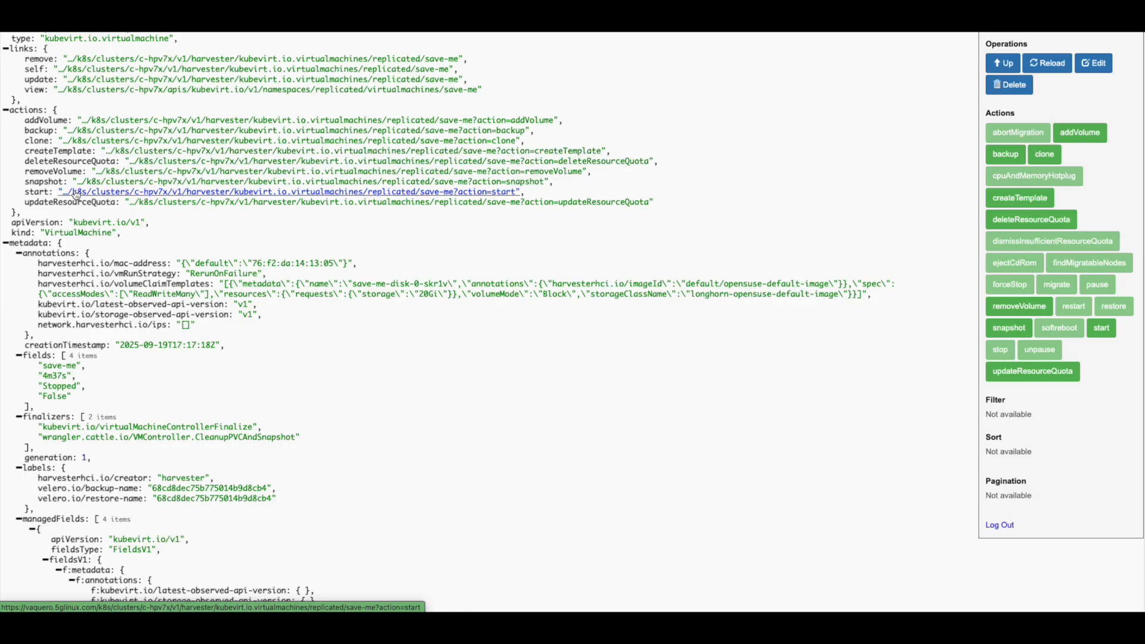
pyautogui.scroll(2, 76, 195)
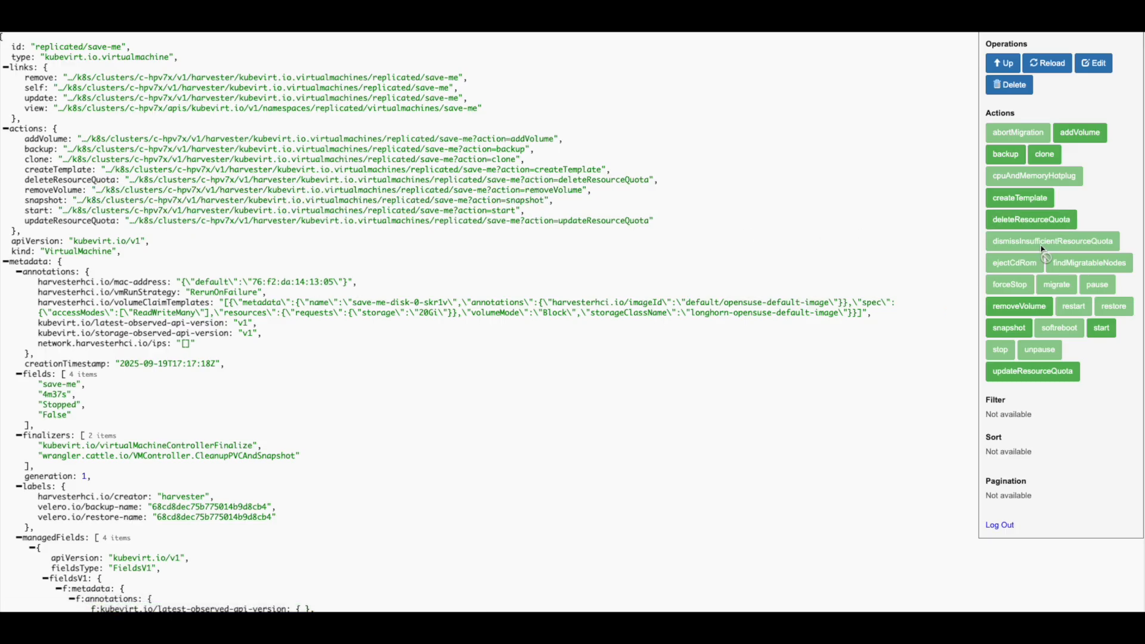
pyautogui.click(1102, 329)
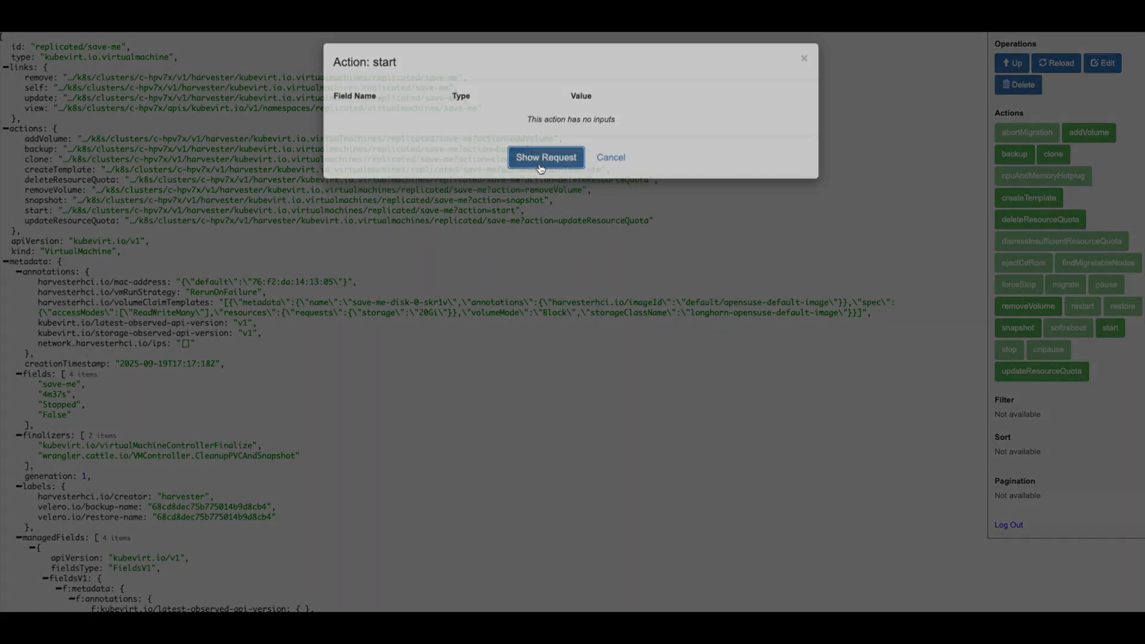
pyautogui.click(541, 165)
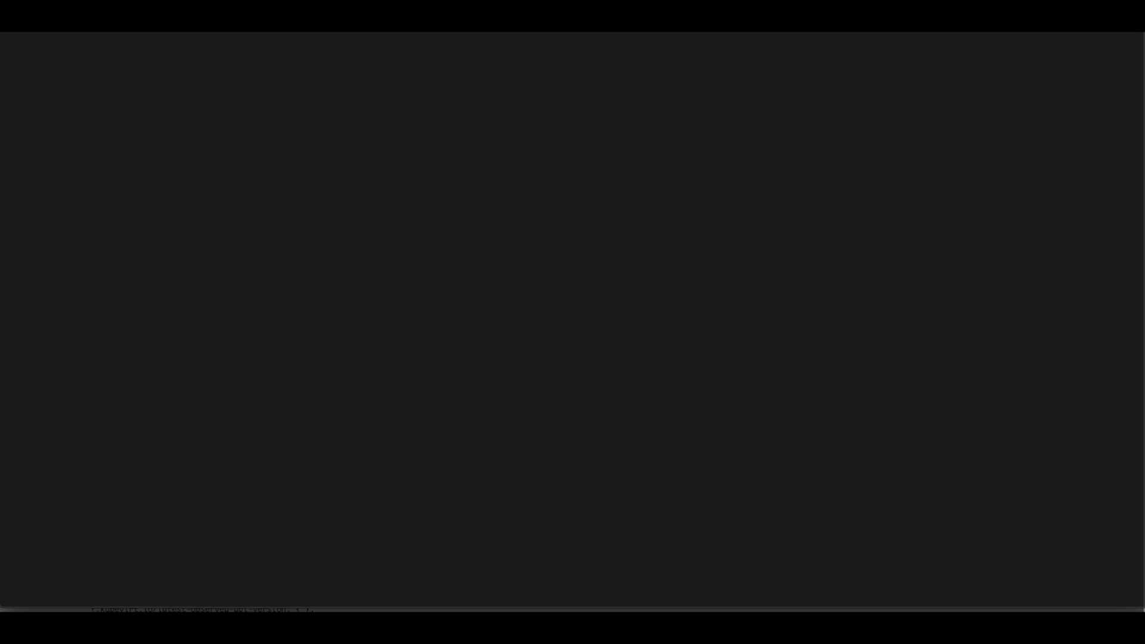
# In the terminal, read through the failover script that stops the source VM and starts it on the DR cluster
pyautogui.press('Return')
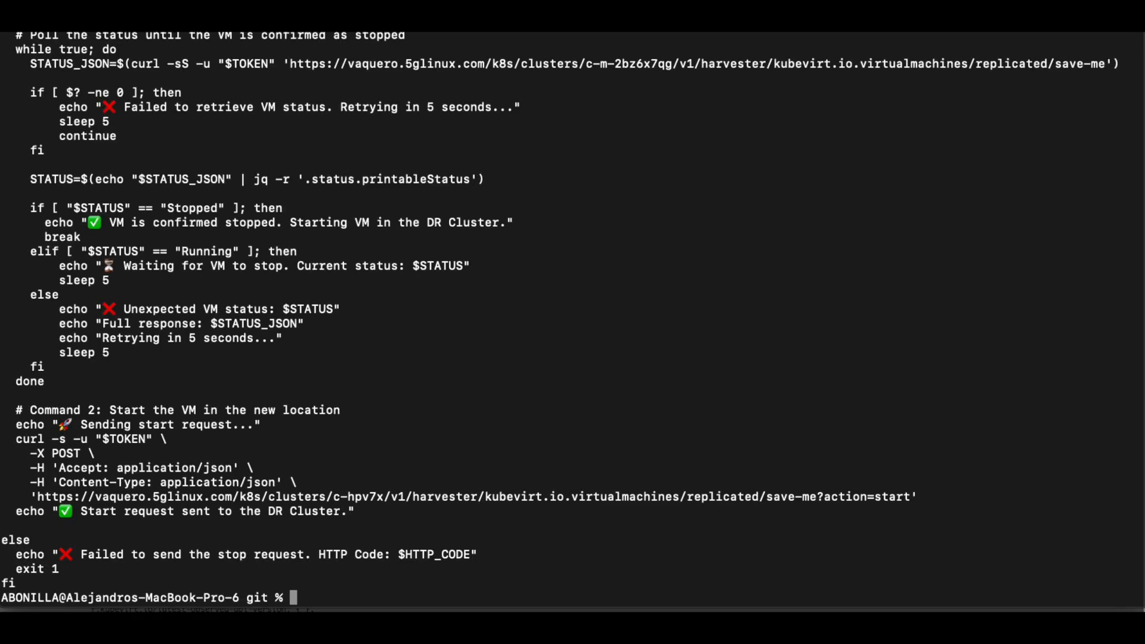
pyautogui.scroll(3, 322, 287)
pyautogui.scroll(5, 322, 288)
pyautogui.scroll(-1, 321, 288)
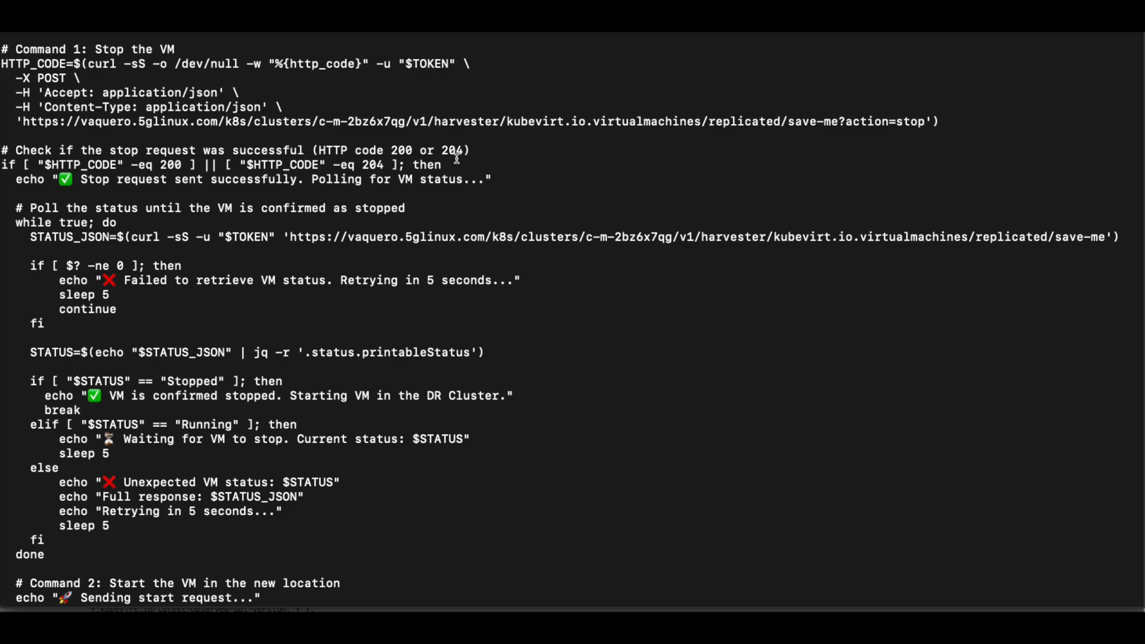
pyautogui.scroll(-3, 428, 169)
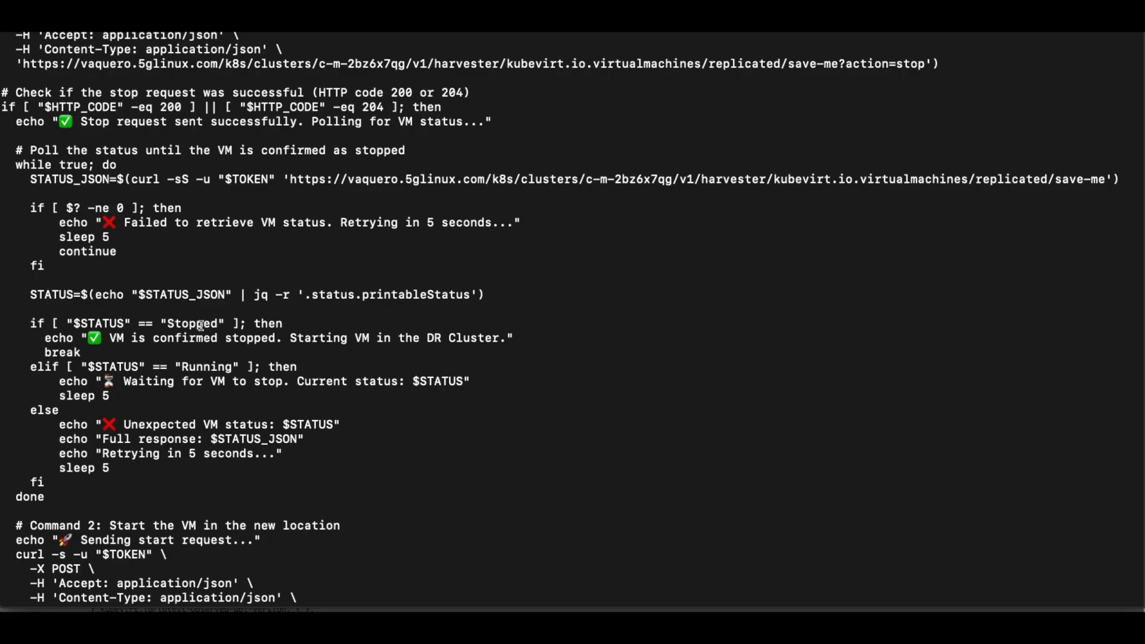
pyautogui.scroll(-3, 200, 325)
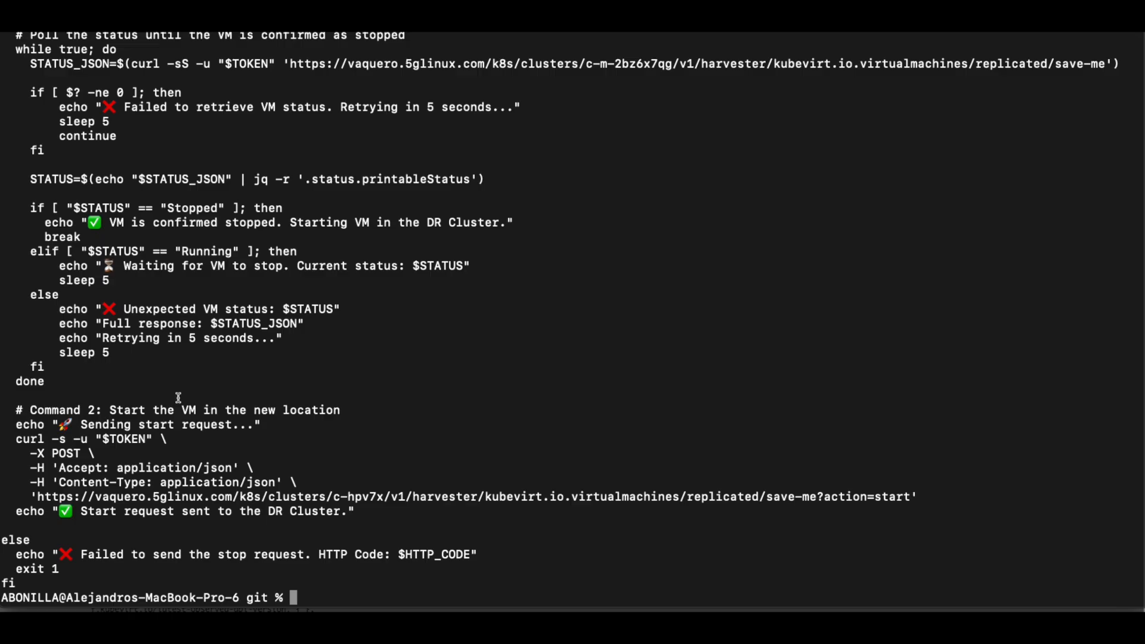
# Run the dr-save-me-v4 script with sh
pyautogui.write('clea')
pyautogui.press('BackSpace')
pyautogui.press('BackSpace')
pyautogui.press('BackSpace')
pyautogui.press('BackSpace')
pyautogui.write('sh dr')
pyautogui.press('Tab')
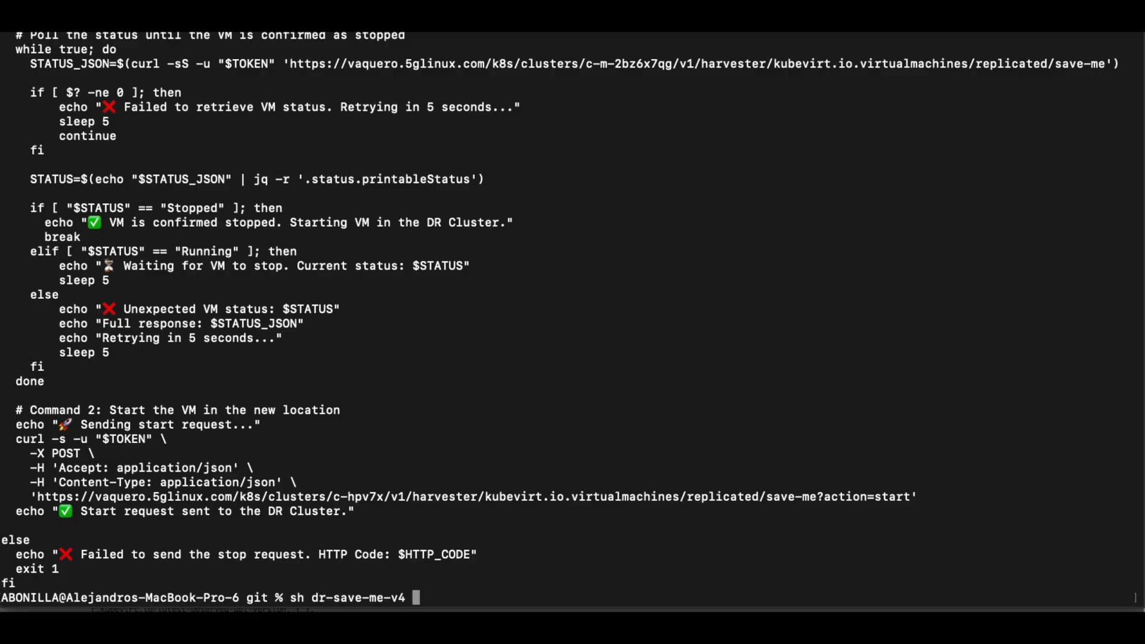
pyautogui.press('Return')
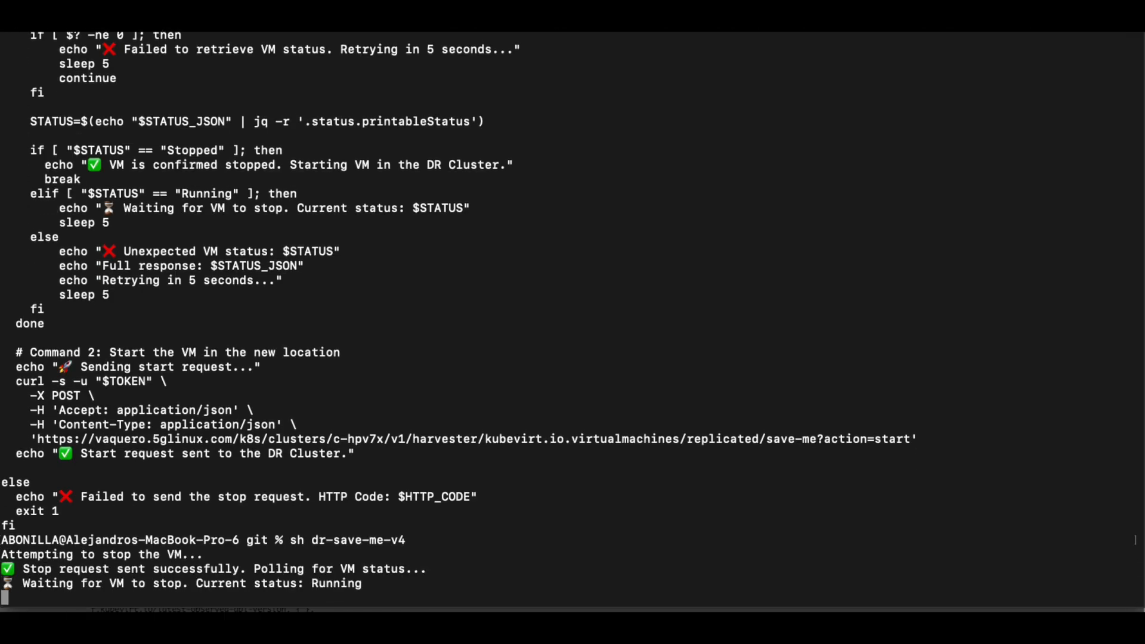